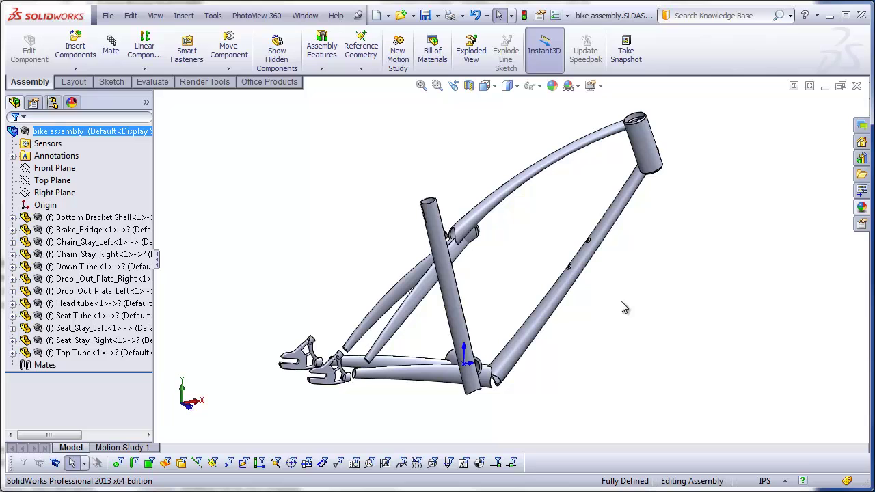
# Highlight the bike assembly's origin to examine where it sits relative to the bottom bracket.
pyautogui.moveTo(620, 306); pyautogui.dragTo(619, 333, button='middle')
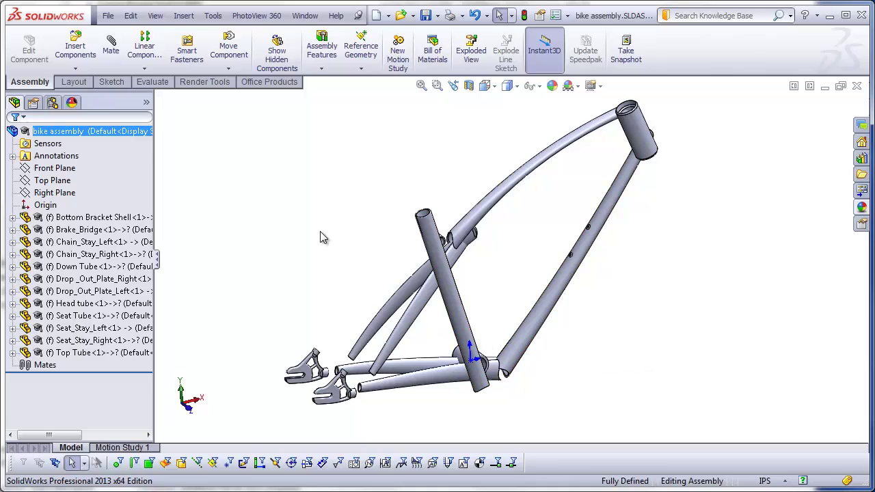
pyautogui.click(54, 207)
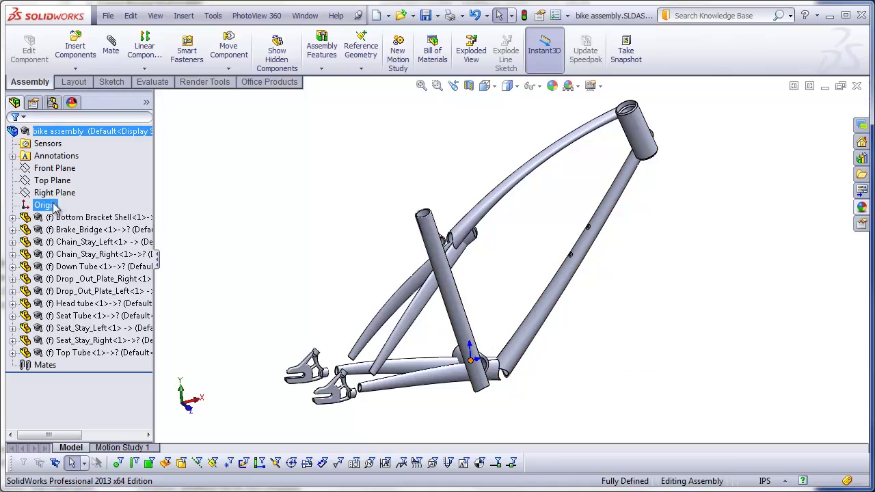
pyautogui.click(270, 228)
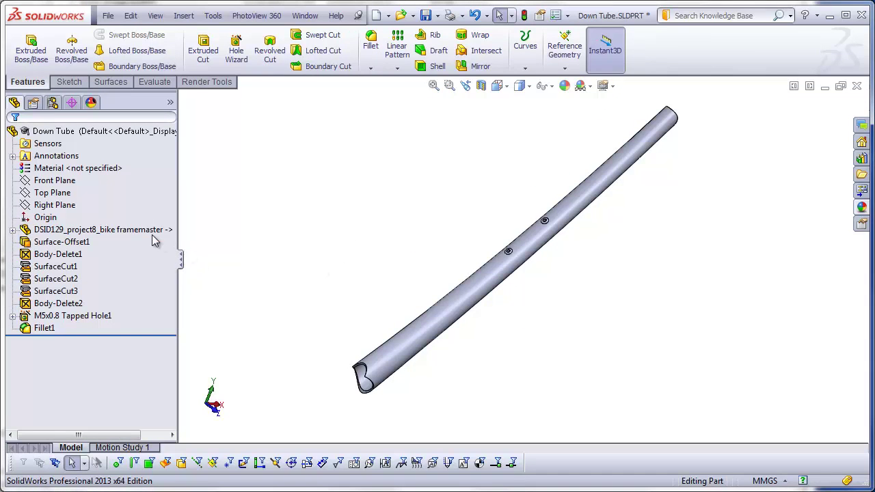
# In the Down Tube part, roll the model back to just after the Origin, above the imported bike framemaster feature.
pyautogui.click(125, 232)
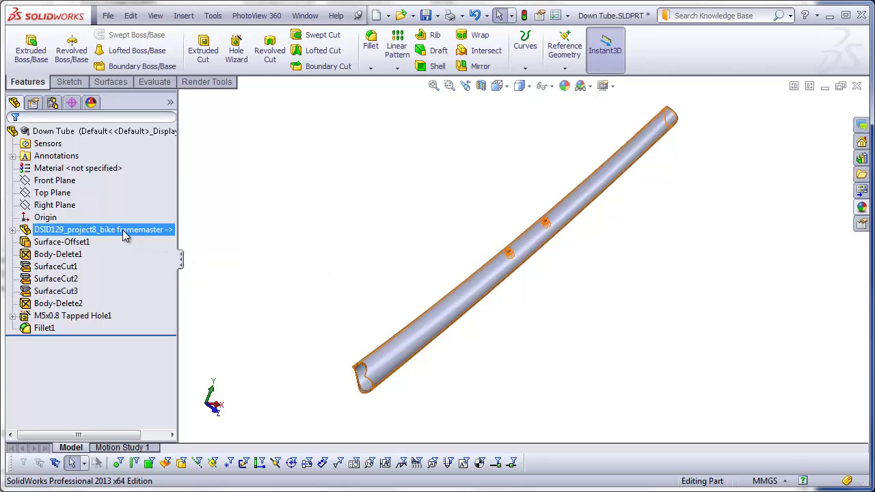
pyautogui.press('Escape')
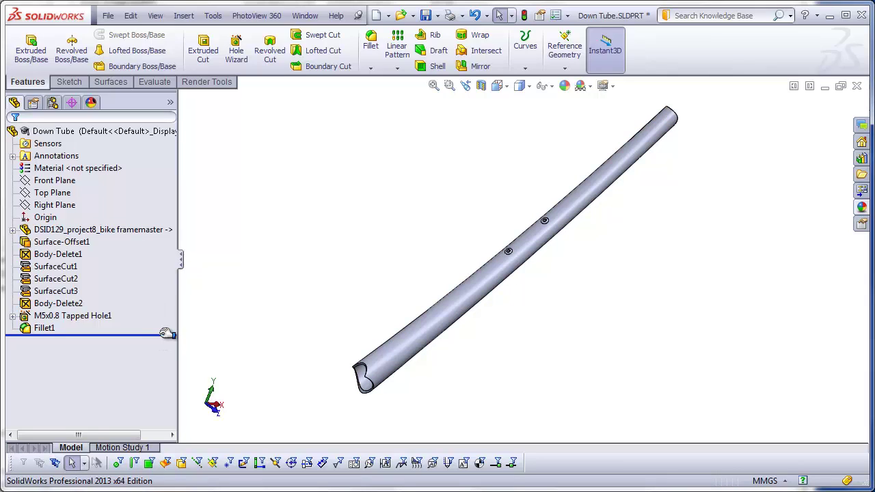
pyautogui.moveTo(166, 335); pyautogui.dragTo(175, 224)
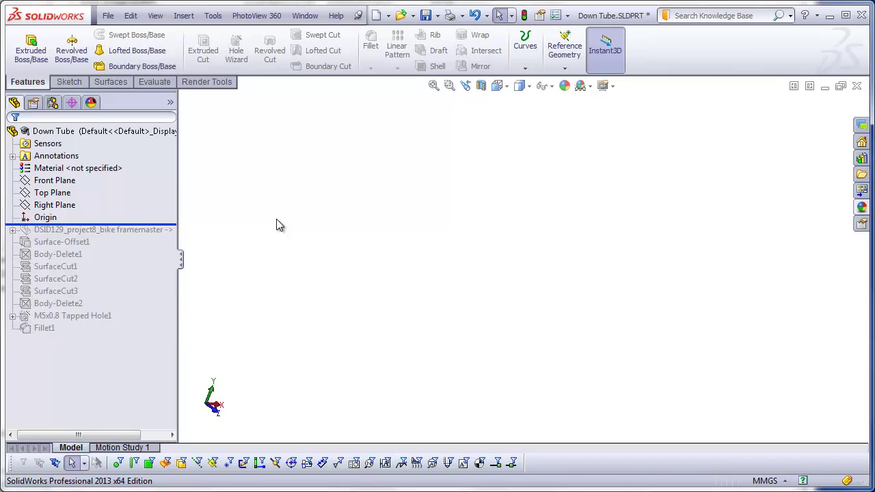
# Insert the DSID129_project8_bike framemaster part into the Down Tube part at the origin, transferring solid bodies and coordinate systems.
pyautogui.click(46, 218)
pyautogui.click(183, 15)
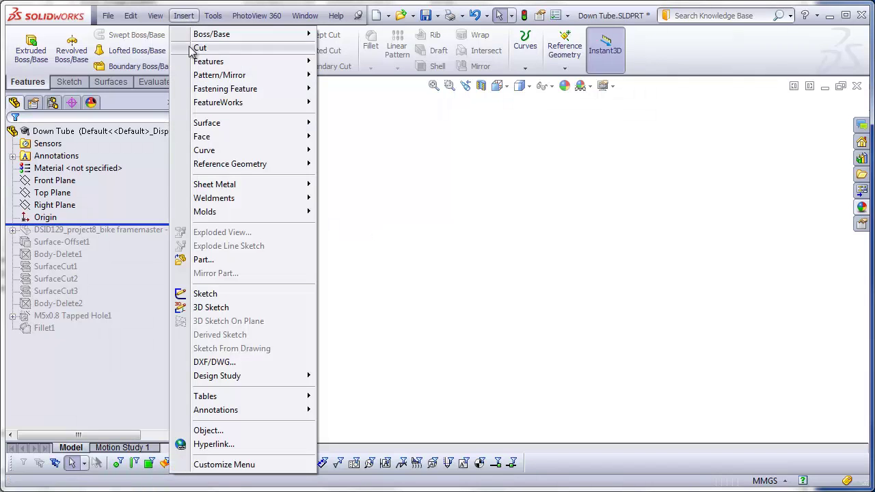
pyautogui.click(204, 259)
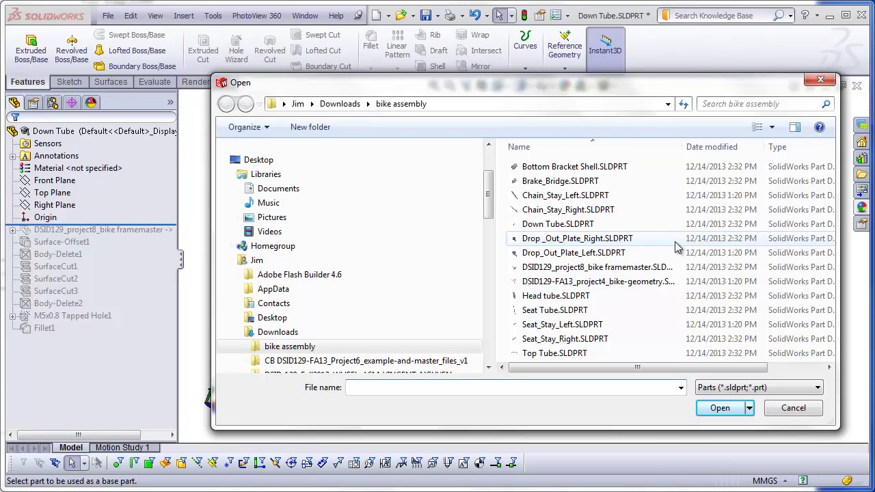
pyautogui.click(677, 267)
pyautogui.click(720, 408)
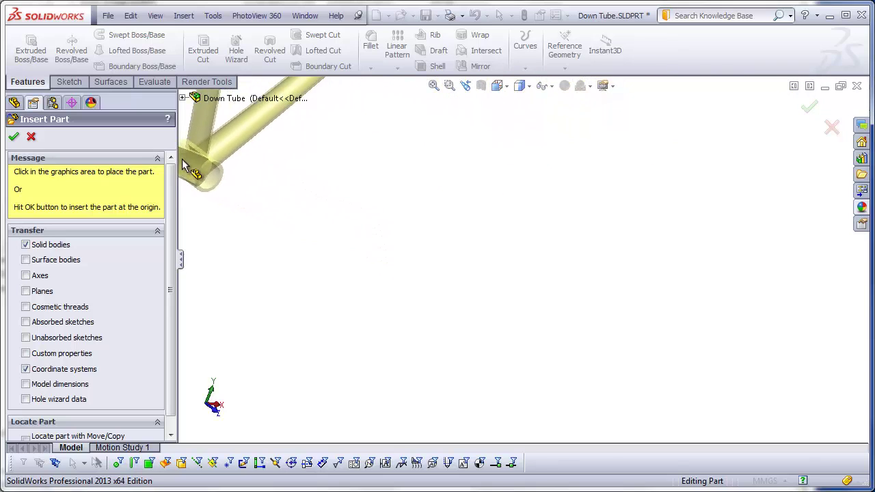
pyautogui.click(13, 139)
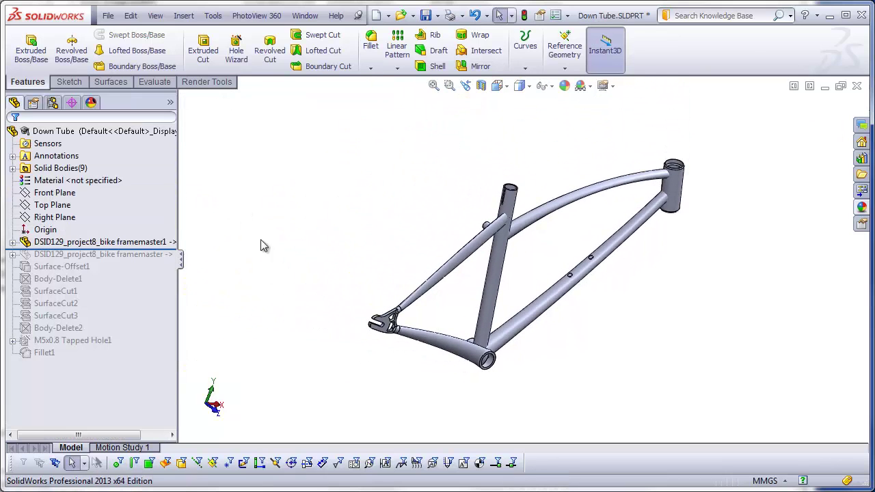
# Highlight the Down Tube part's origin and examine its position at the inserted frame's bottom bracket.
pyautogui.click(49, 231)
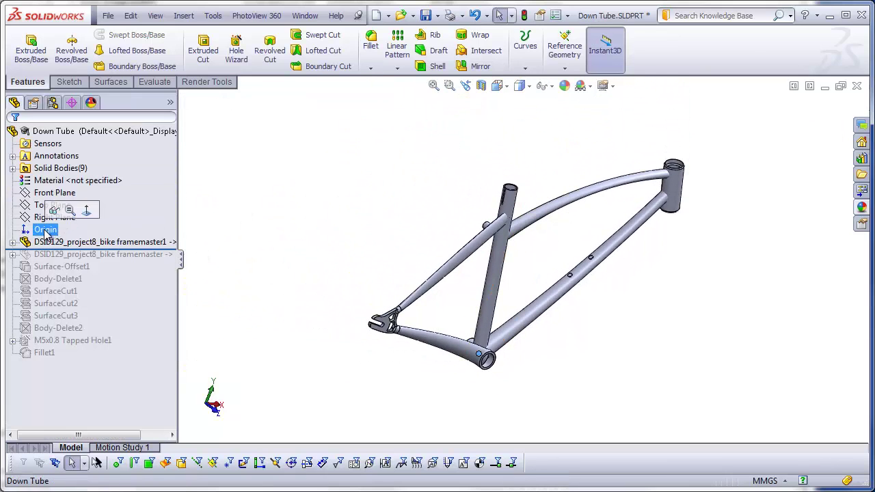
pyautogui.scroll(-5, 509, 366)
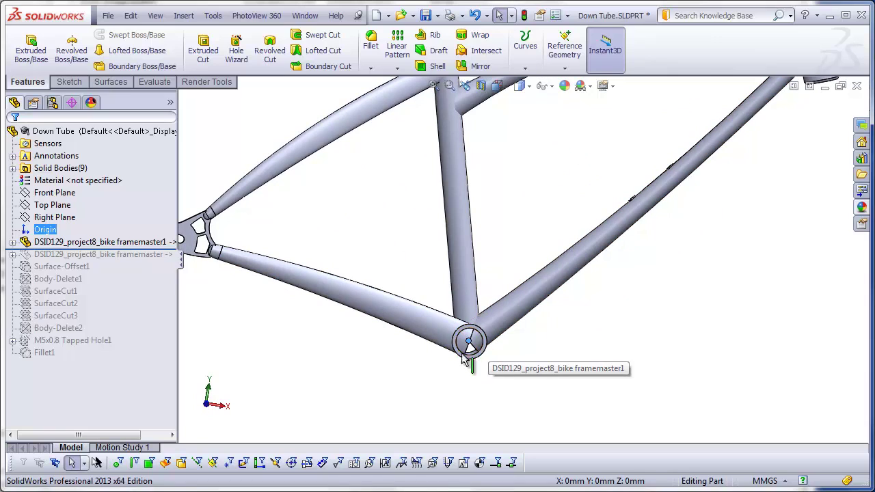
pyautogui.scroll(-4, 496, 362)
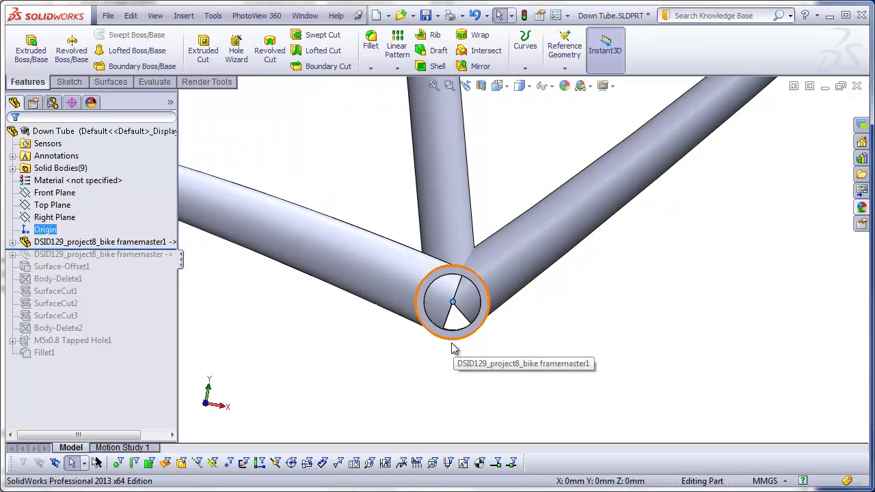
pyautogui.scroll(5, 455, 352)
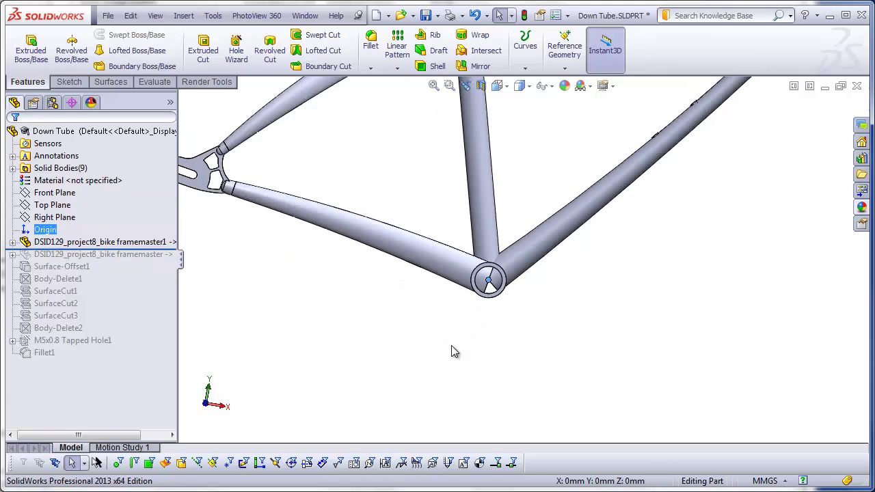
pyautogui.moveTo(457, 324); pyautogui.dragTo(479, 369, button='middle')
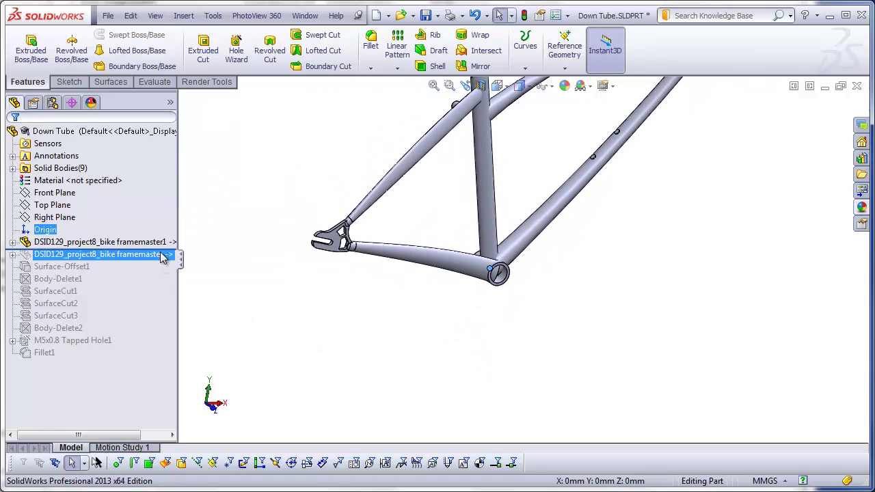
# Roll forward past the original framemaster feature and compare the positions of both frames with the part origin.
pyautogui.moveTo(172, 249); pyautogui.dragTo(169, 260)
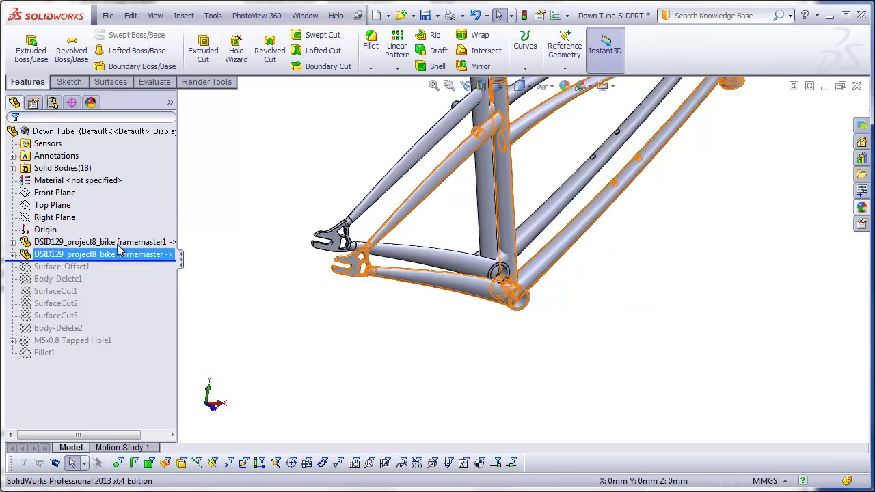
pyautogui.click(491, 268)
pyautogui.scroll(-5, 514, 294)
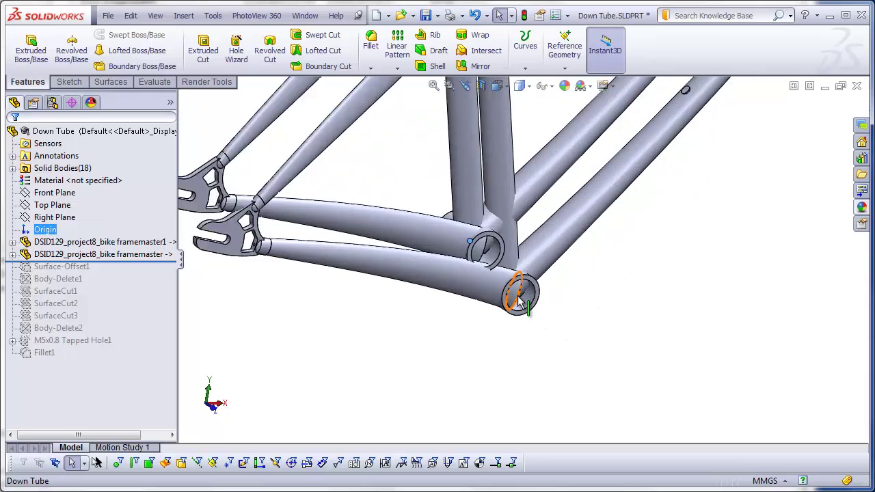
pyautogui.moveTo(495, 333); pyautogui.dragTo(435, 346, button='middle')
pyautogui.scroll(3, 450, 326)
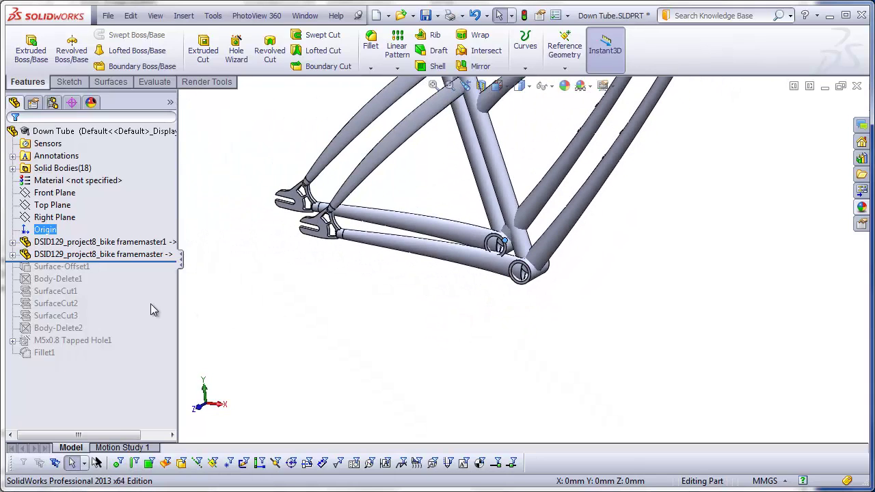
# Roll back above both framemaster features and insert the DSID129_project8_bike framemaster part again, placing it freely away from the origin.
pyautogui.moveTo(171, 260); pyautogui.dragTo(171, 224)
pyautogui.click(183, 15)
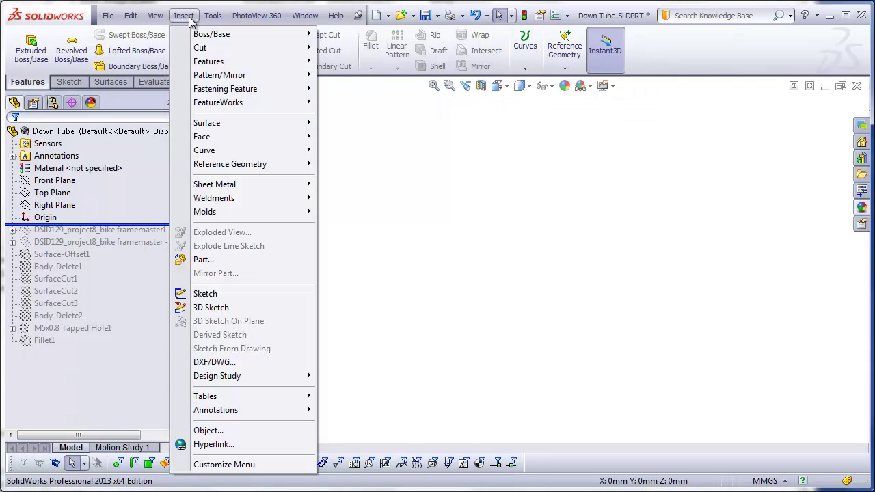
pyautogui.click(203, 259)
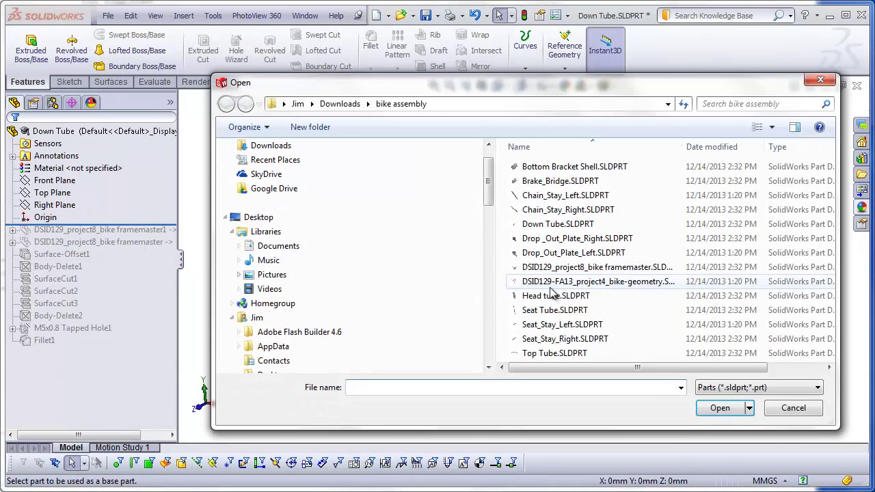
pyautogui.click(581, 270)
pyautogui.click(720, 408)
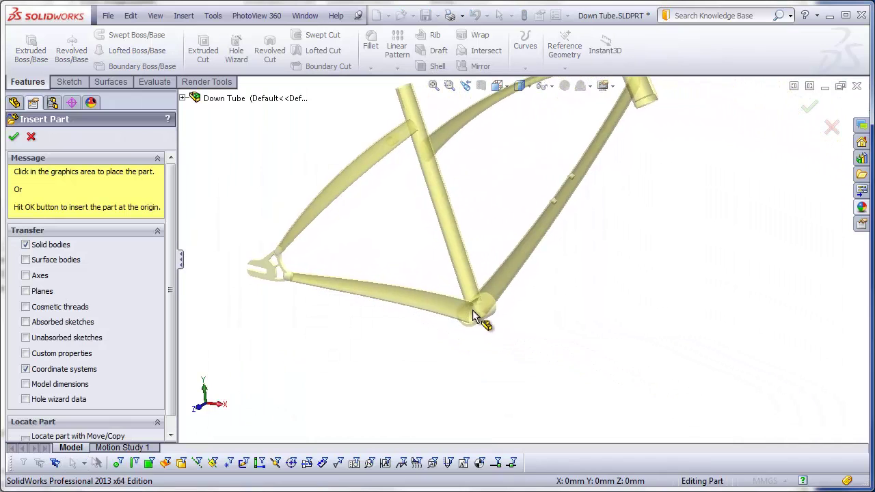
pyautogui.click(464, 309)
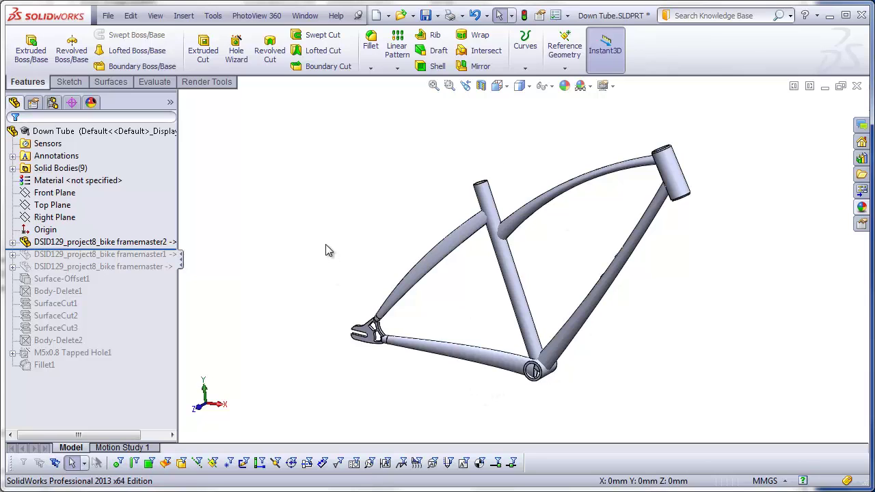
# Highlight the origin to examine its offset from the freely placed frame, and check the downstream surface features.
pyautogui.click(46, 231)
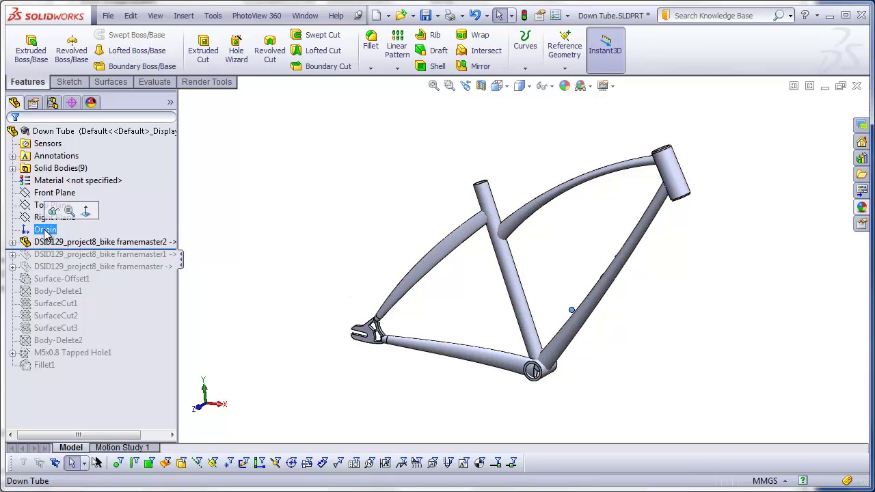
pyautogui.click(45, 232)
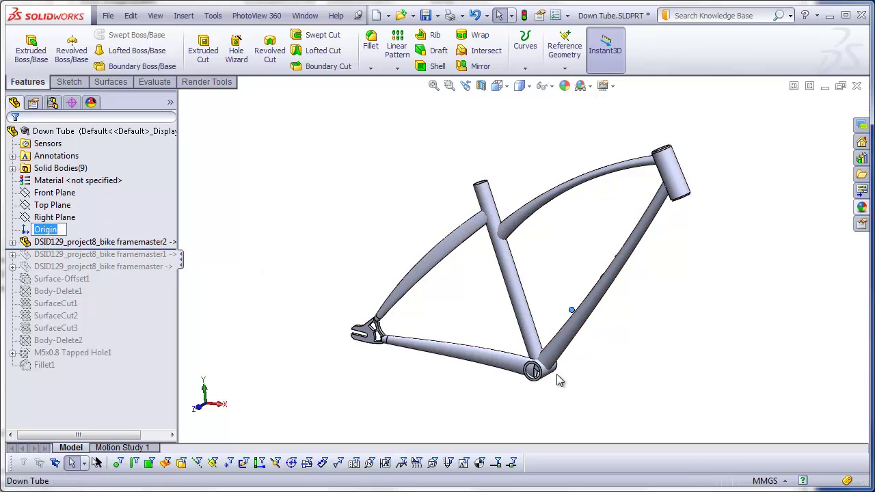
pyautogui.click(384, 386)
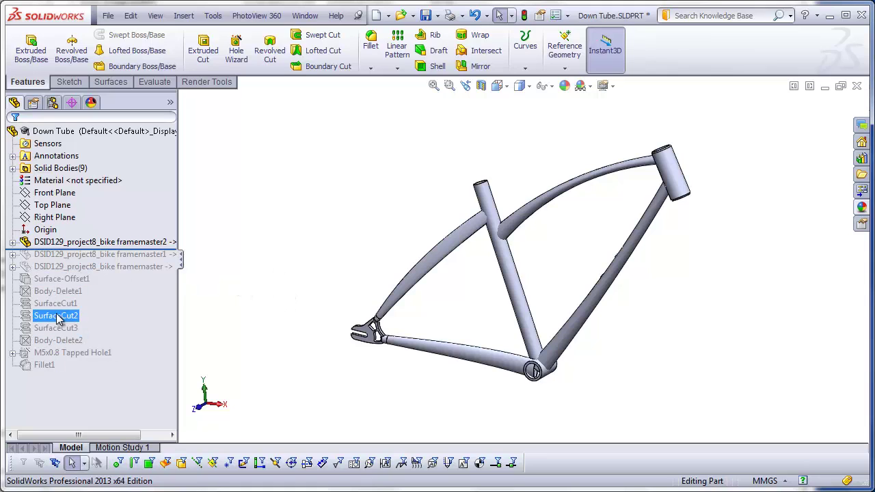
pyautogui.click(62, 279)
pyautogui.click(253, 293)
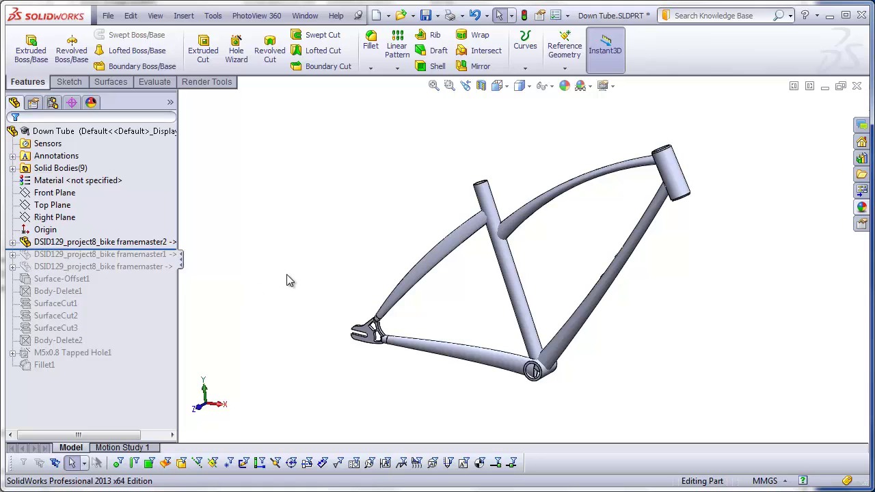
pyautogui.moveTo(288, 280); pyautogui.dragTo(333, 309, button='middle')
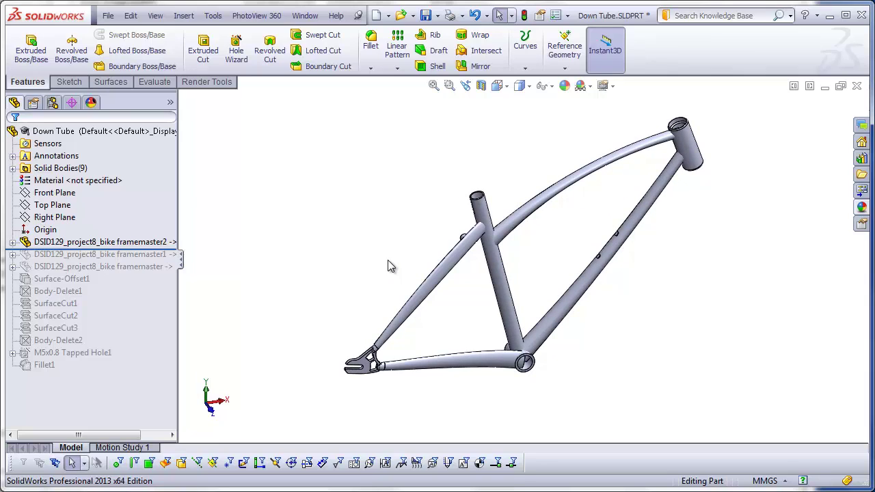
# Undo the extra framemaster insertions and highlight the original framemaster feature in the Down Tube part.
pyautogui.hotkey('ctrl', 'z')
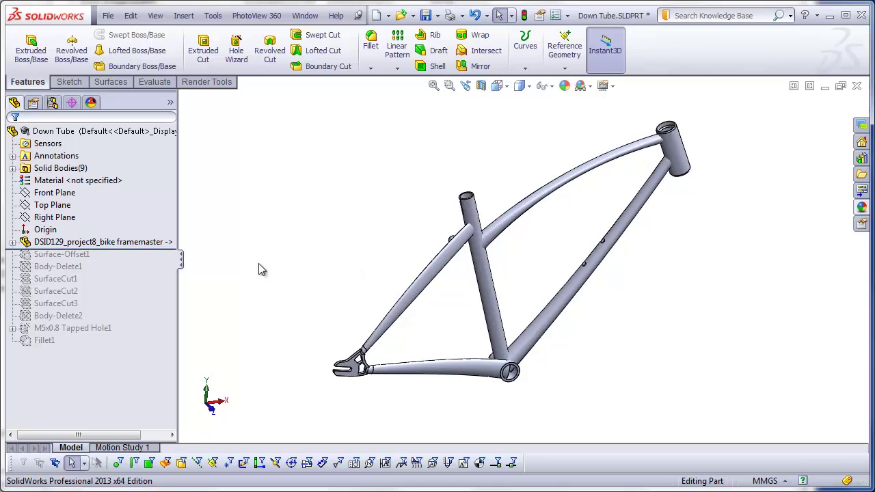
pyautogui.click(118, 244)
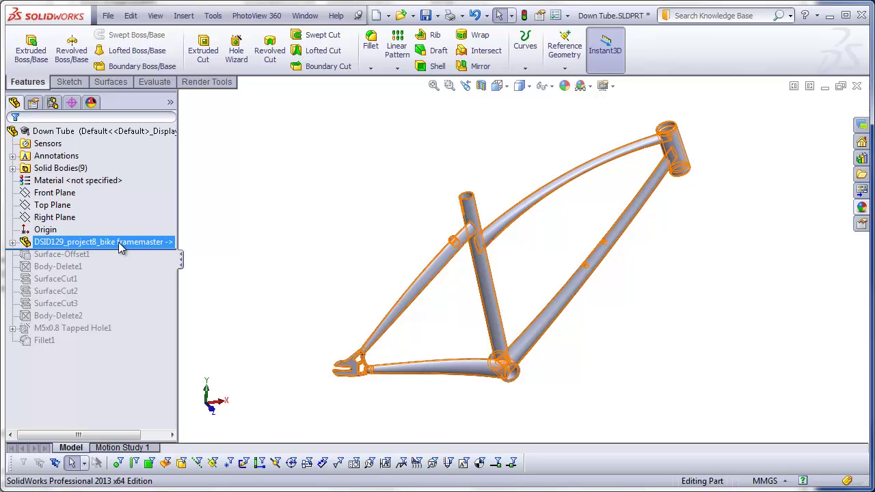
pyautogui.click(226, 250)
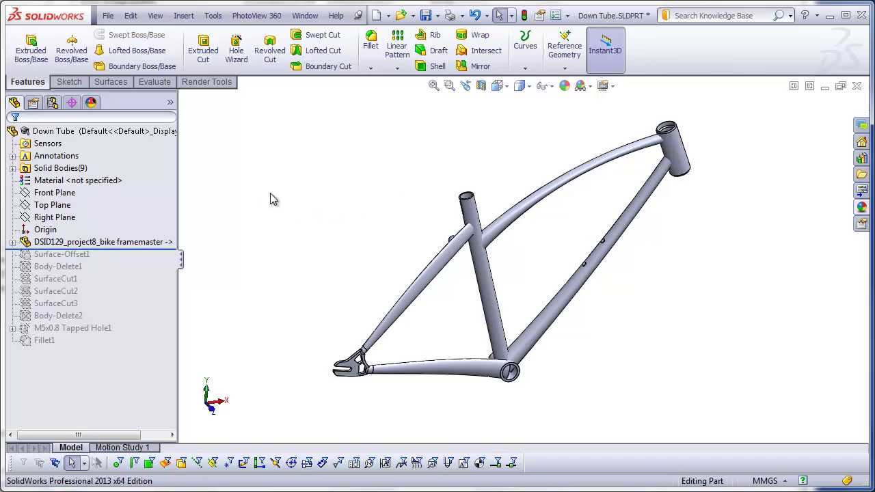
pyautogui.click(123, 243)
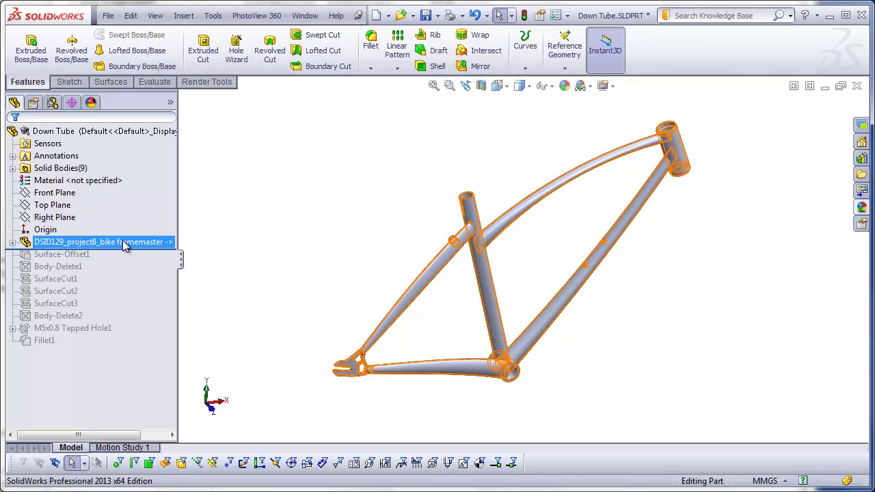
pyautogui.press('Escape')
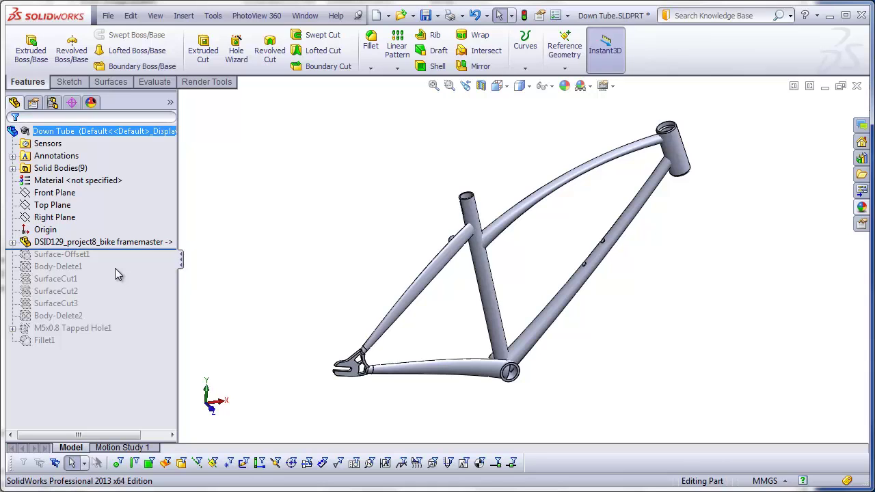
# Edit the original framemaster feature with Locate part with Move/Copy feature enabled, and accept it to open the Locate Part settings.
pyautogui.click(101, 244)
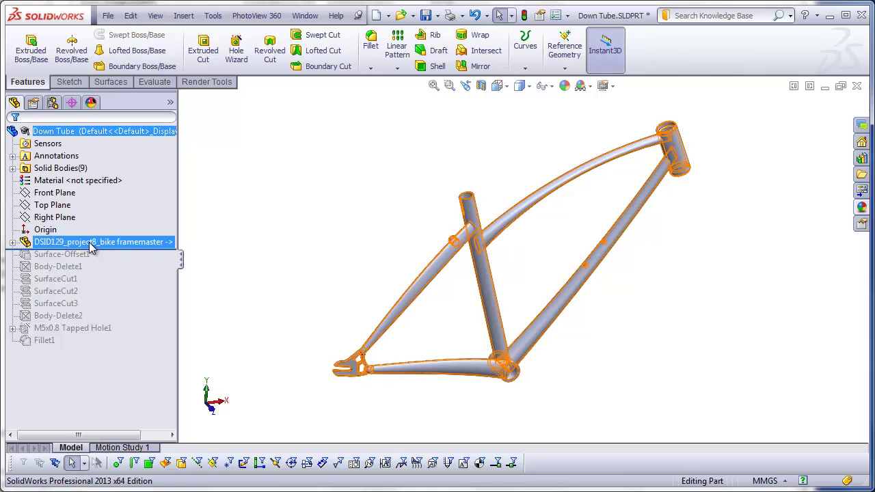
pyautogui.rightClick(91, 248)
pyautogui.click(97, 207)
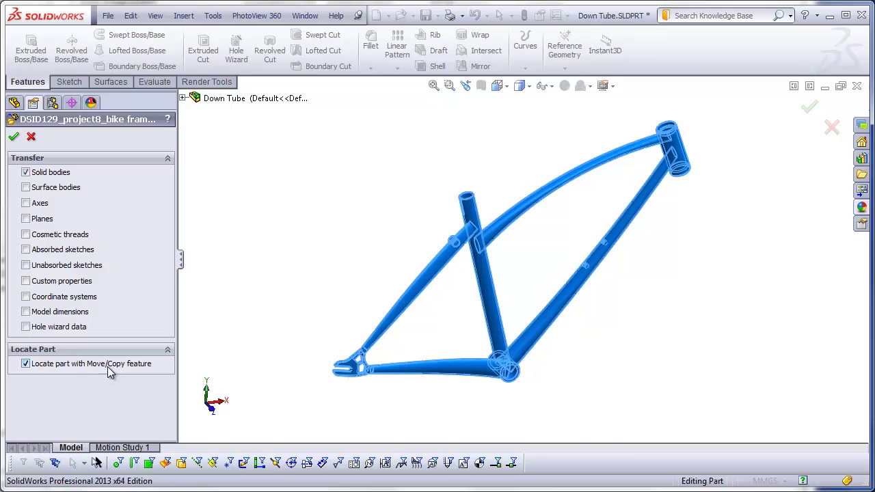
pyautogui.click(14, 139)
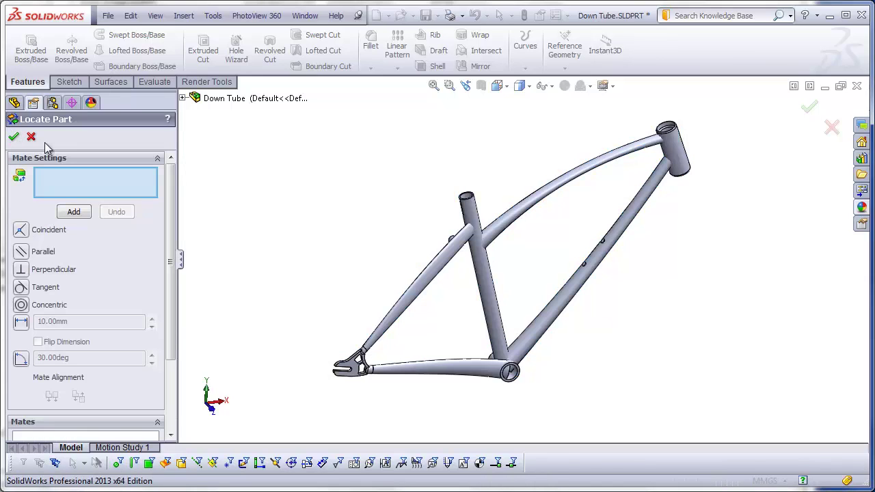
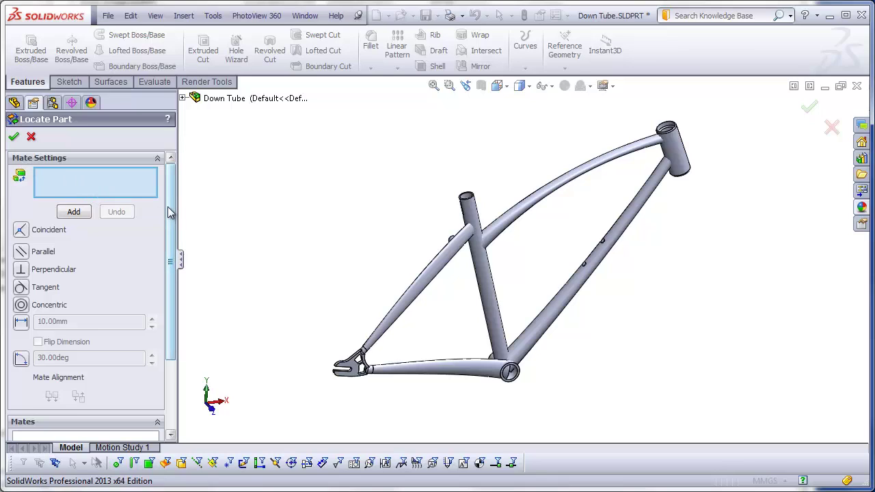
# Look at the Translate and Rotate settings of Locate Part, and return to the mate constraint settings.
pyautogui.scroll(-3, 171, 239)
pyautogui.click(89, 429)
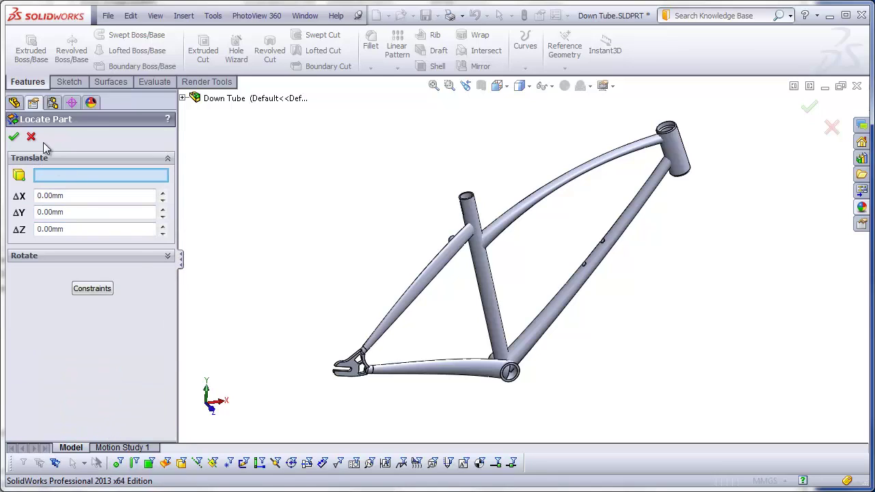
pyautogui.click(91, 289)
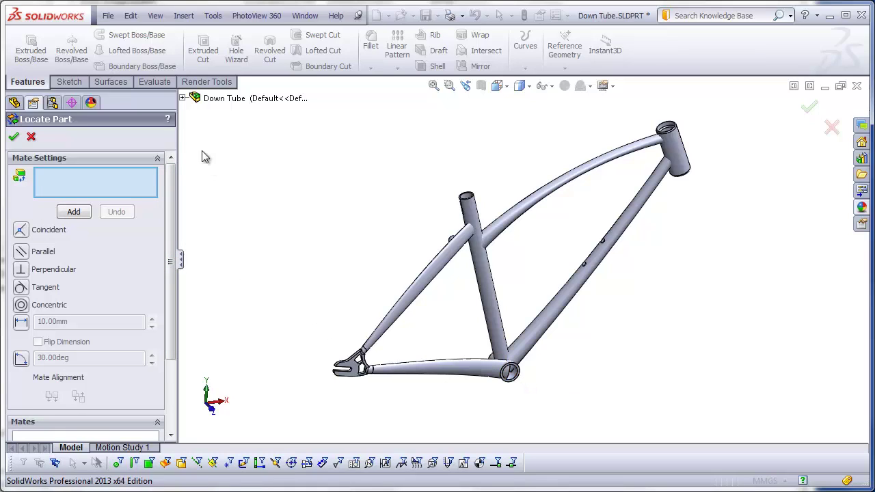
# Set up a concentric mate between the part's origin and the outer cylindrical face of the frame's bottom bracket shell.
pyautogui.click(182, 98)
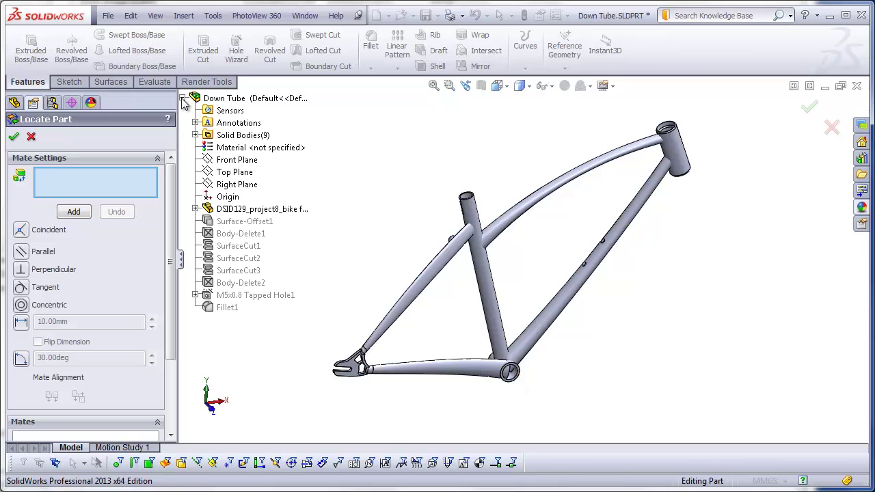
pyautogui.click(229, 197)
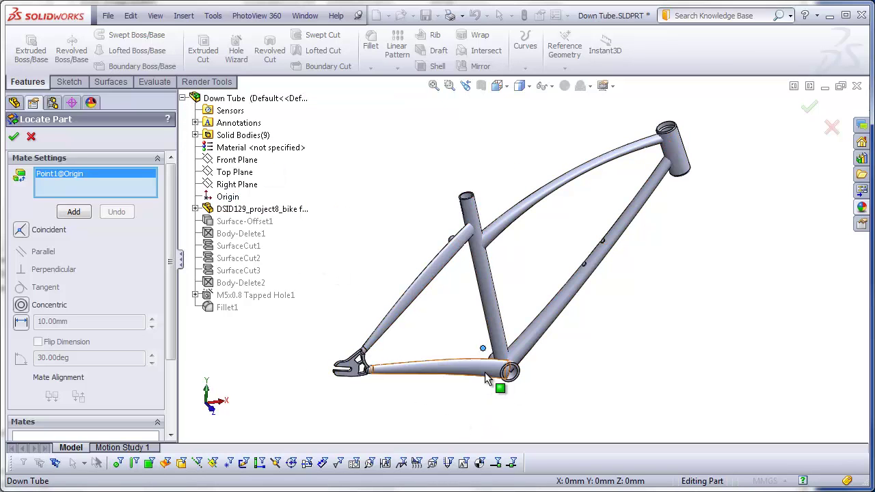
pyautogui.scroll(-5, 496, 388)
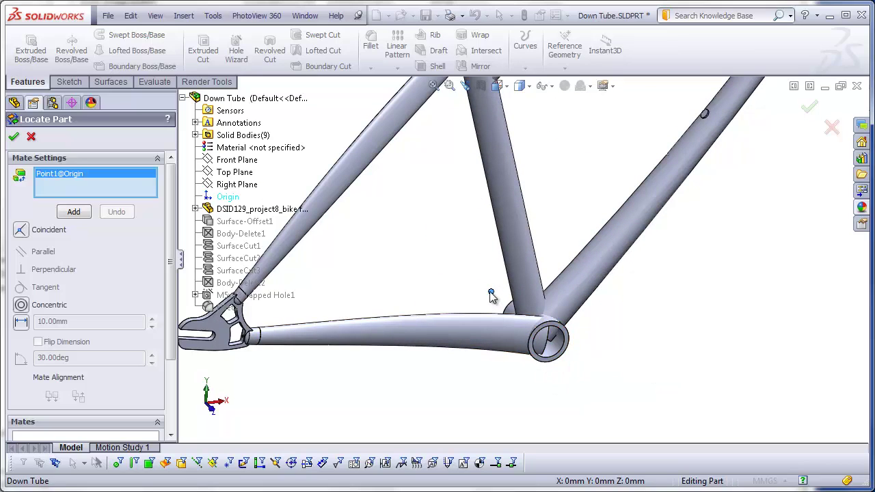
pyautogui.scroll(5, 547, 167)
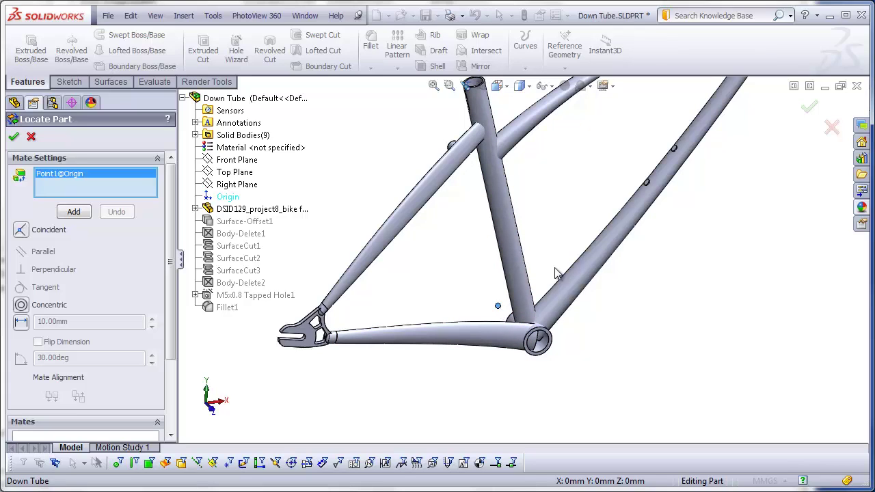
pyautogui.scroll(1, 545, 223)
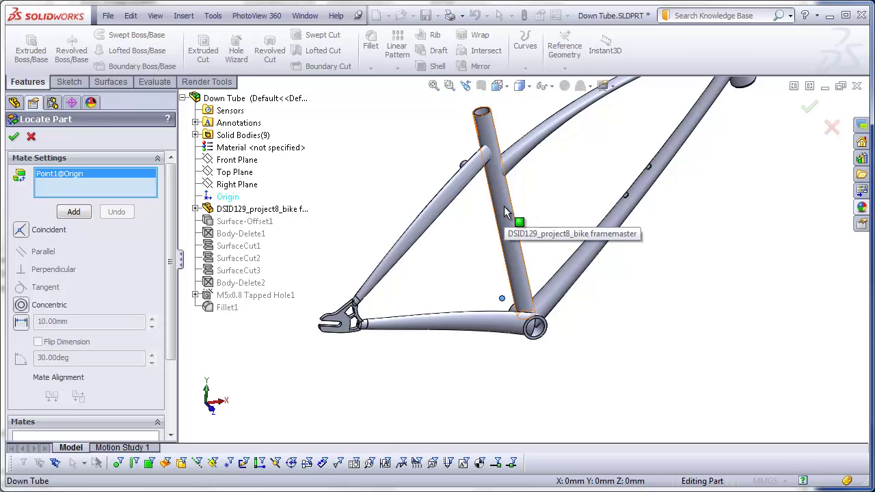
pyautogui.click(540, 224)
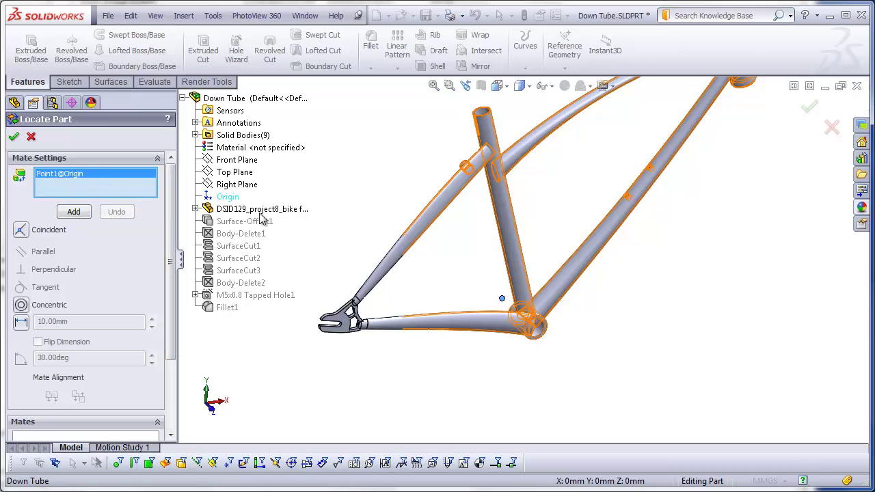
pyautogui.scroll(-5, 524, 318)
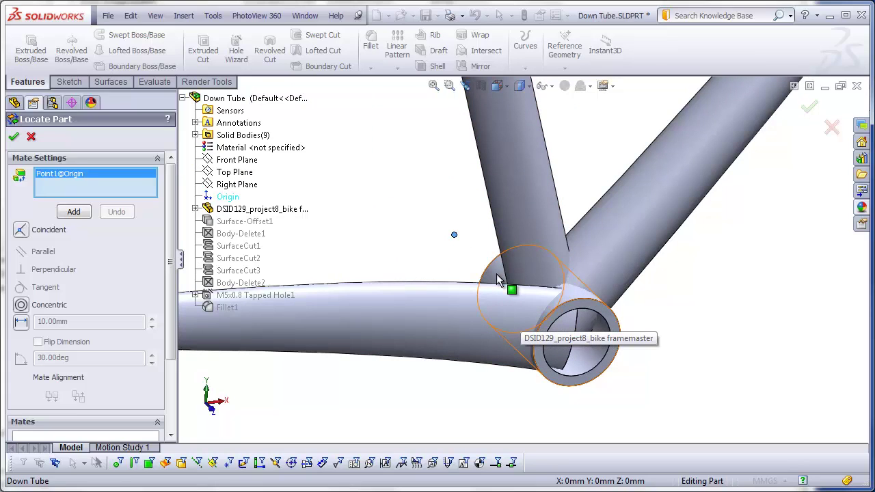
pyautogui.click(498, 277)
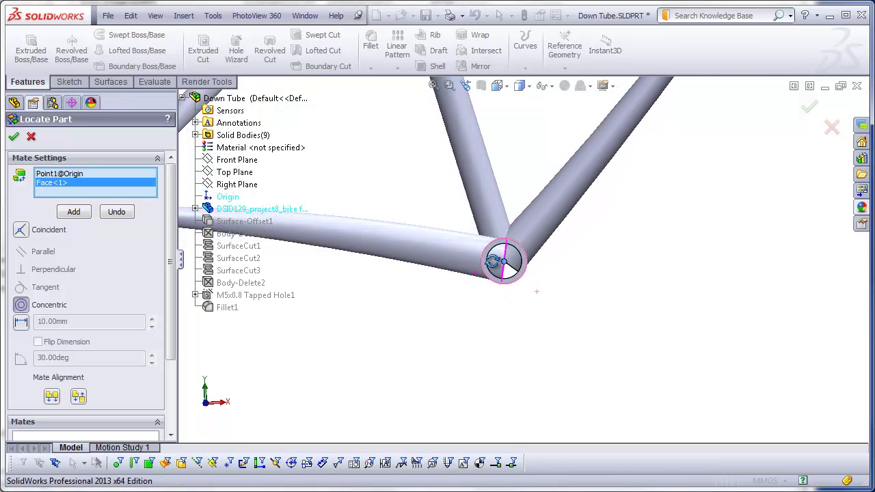
# Check the origin's position inside the bottom bracket shell from the front and side, and add the concentric mate.
pyautogui.scroll(-3, 506, 266)
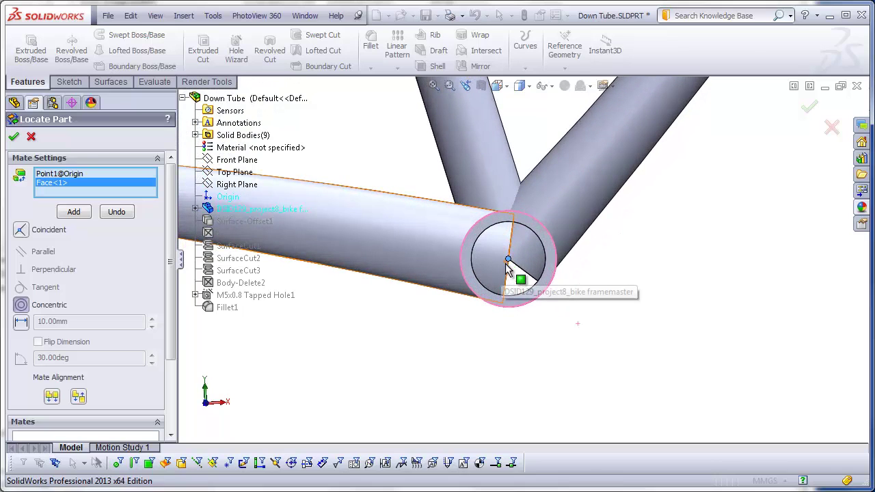
pyautogui.moveTo(509, 264)
pyautogui.mouseDown()
pyautogui.moveTo(477, 260)
pyautogui.moveTo(521, 203)
pyautogui.moveTo(533, 308)
pyautogui.moveTo(511, 264)
pyautogui.mouseUp()
pyautogui.scroll(5, 531, 299)
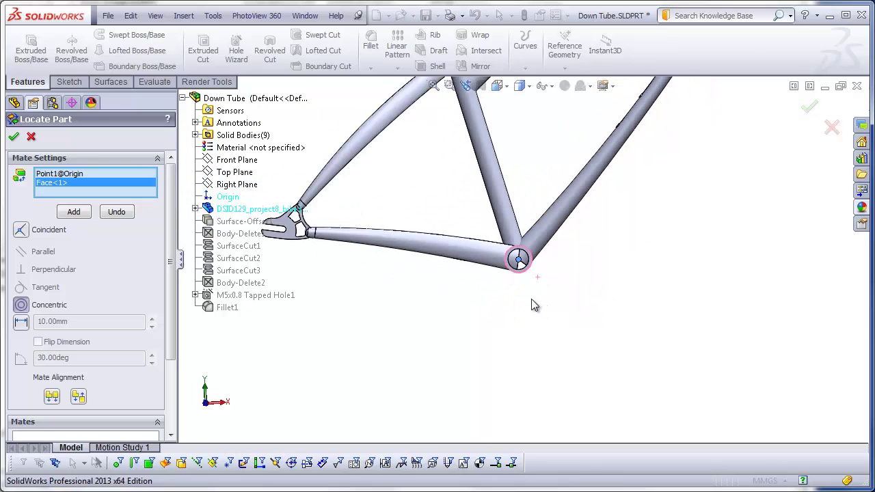
pyautogui.moveTo(580, 299); pyautogui.dragTo(617, 307, button='middle')
pyautogui.scroll(-2, 413, 251)
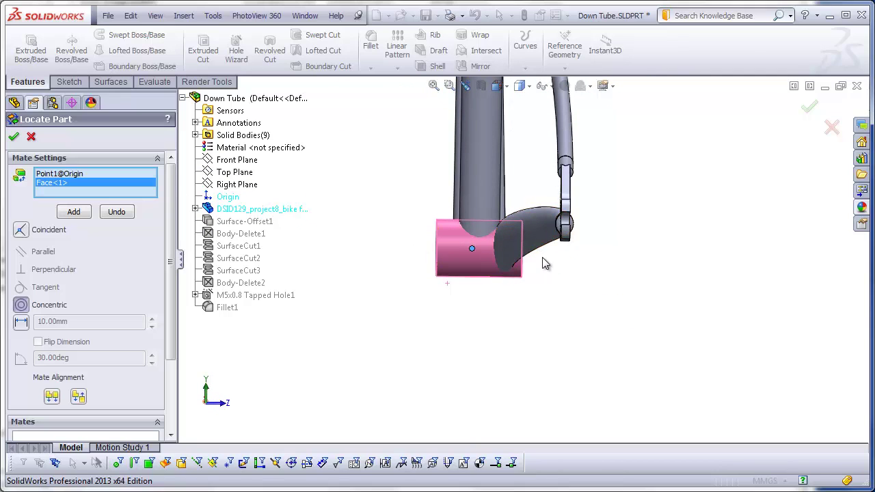
pyautogui.scroll(2, 544, 263)
pyautogui.moveTo(545, 265); pyautogui.dragTo(631, 150, button='middle')
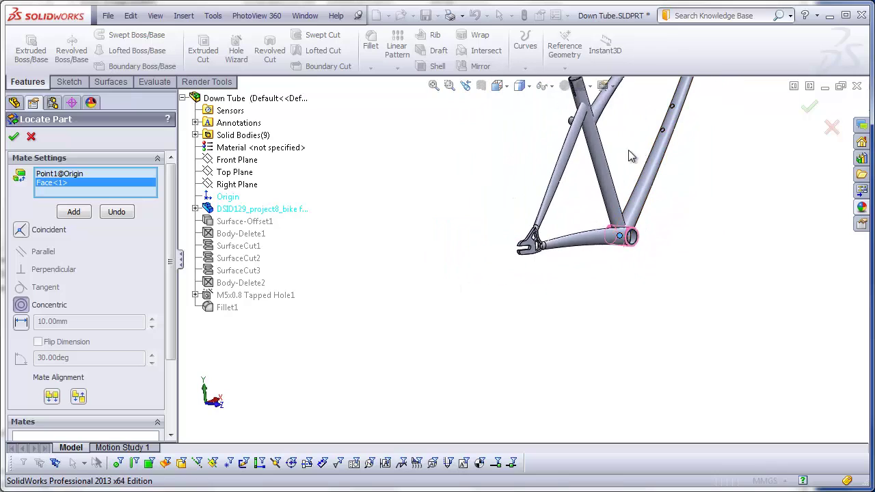
pyautogui.scroll(-3, 569, 171)
pyautogui.scroll(2, 575, 220)
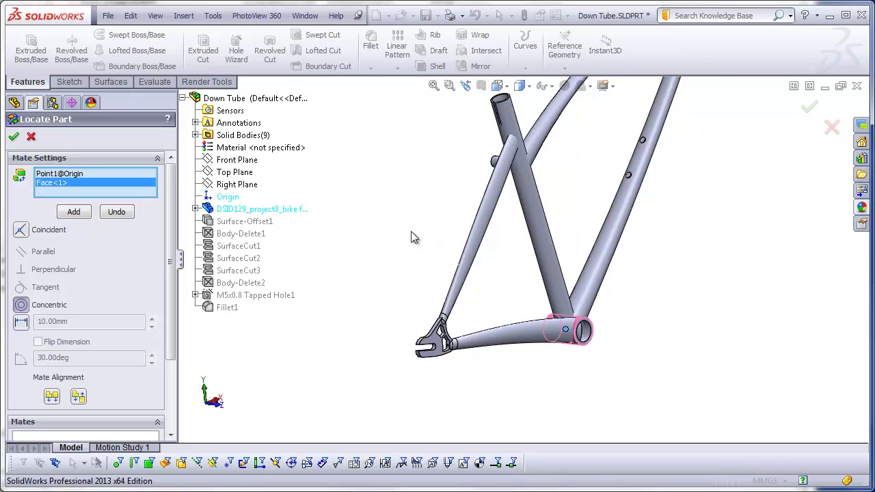
pyautogui.click(73, 212)
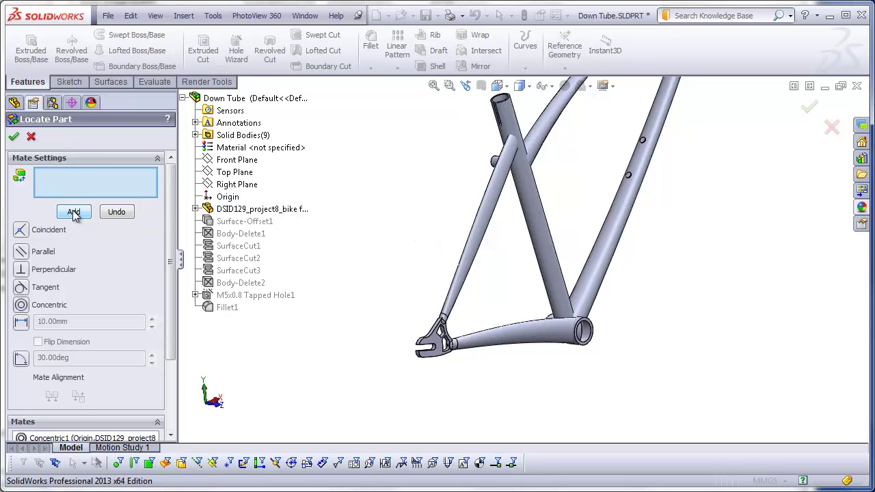
# Select the origin and the seat tube's cylindrical face for a second concentric mate, and accept the Locate Part settings.
pyautogui.click(229, 198)
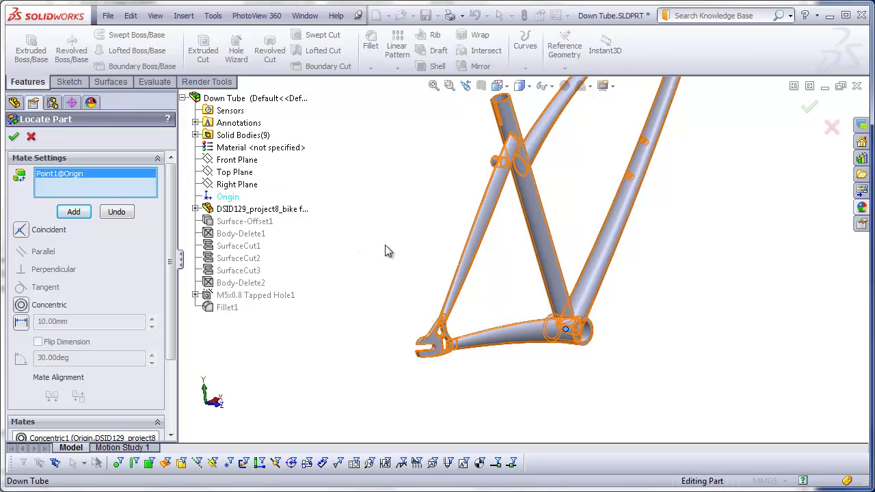
pyautogui.click(546, 246)
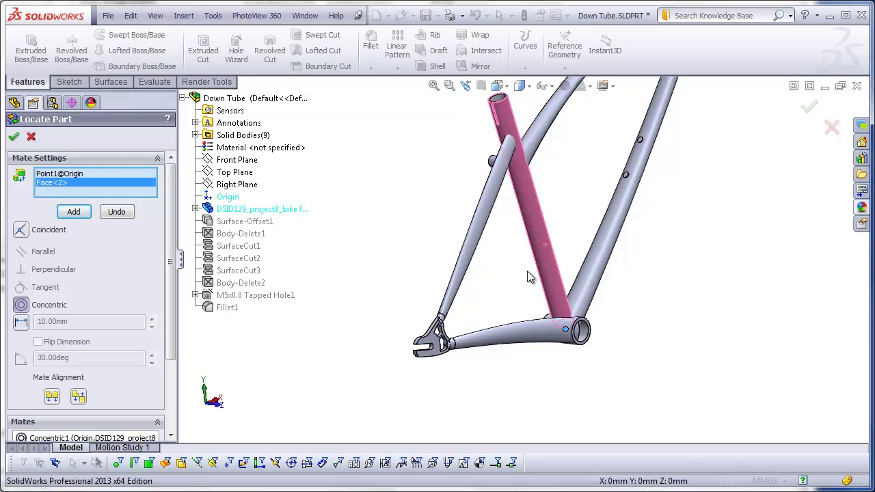
pyautogui.moveTo(527, 277); pyautogui.dragTo(508, 293, button='middle')
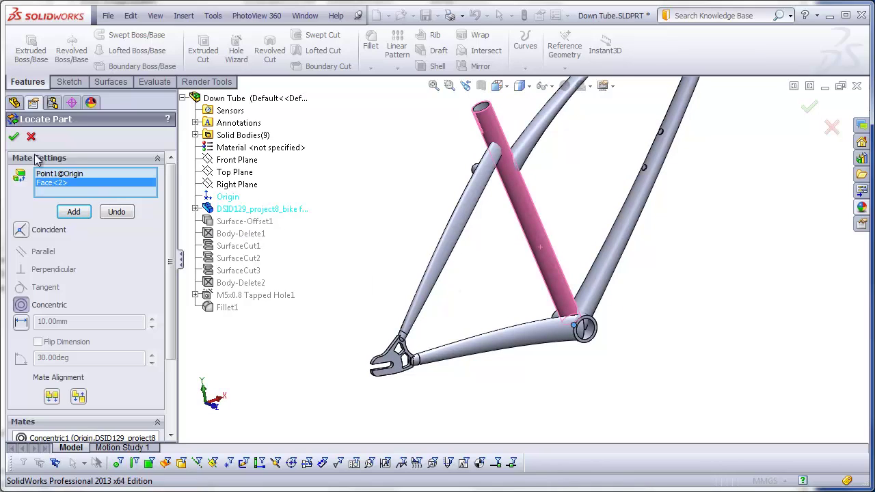
pyautogui.click(14, 139)
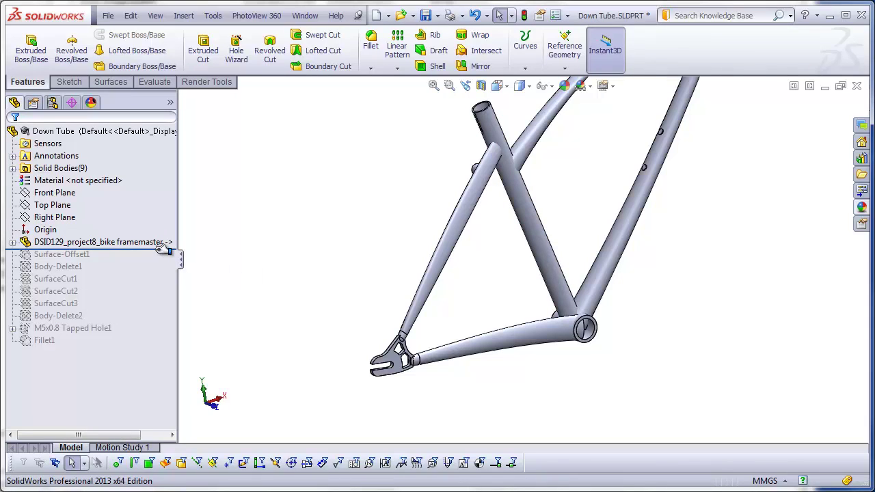
# Roll the Down Tube part forward past Fillet1, and return to the bike assembly with its models rebuilt.
pyautogui.moveTo(164, 250); pyautogui.dragTo(155, 345)
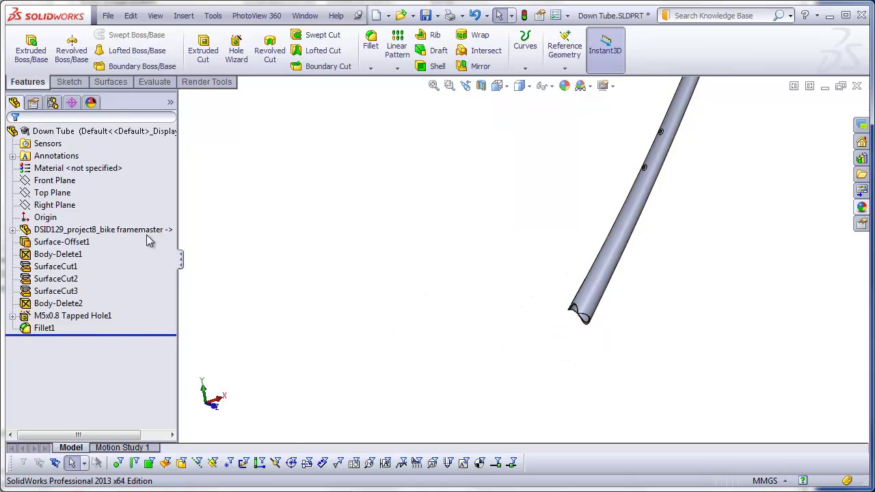
pyautogui.press('f')
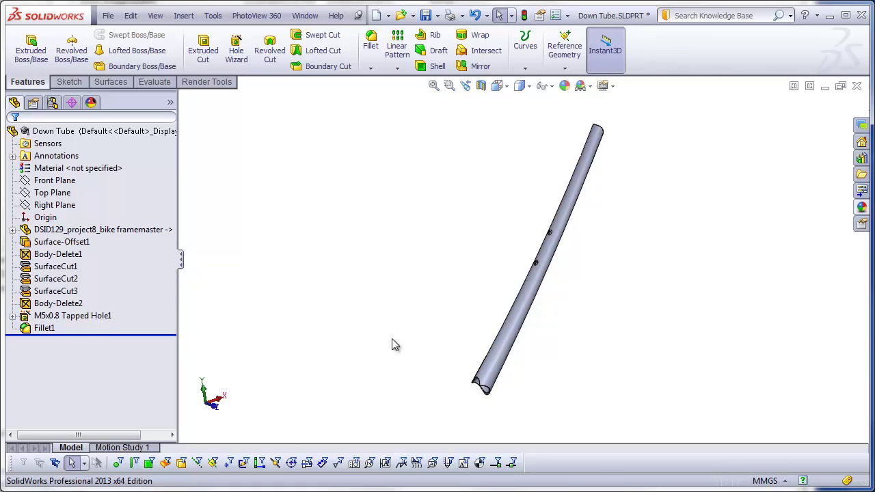
pyautogui.hotkey('ctrl', 'Tab')
pyautogui.click(421, 276)
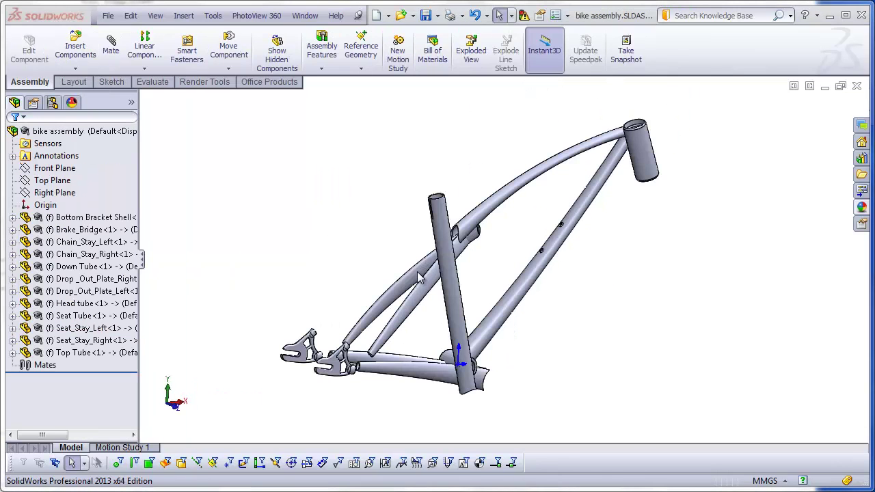
# Examine how the down tube, bottom bracket shell and chain stays line up around the bike assembly's origin.
pyautogui.moveTo(277, 267); pyautogui.dragTo(228, 278, button='middle')
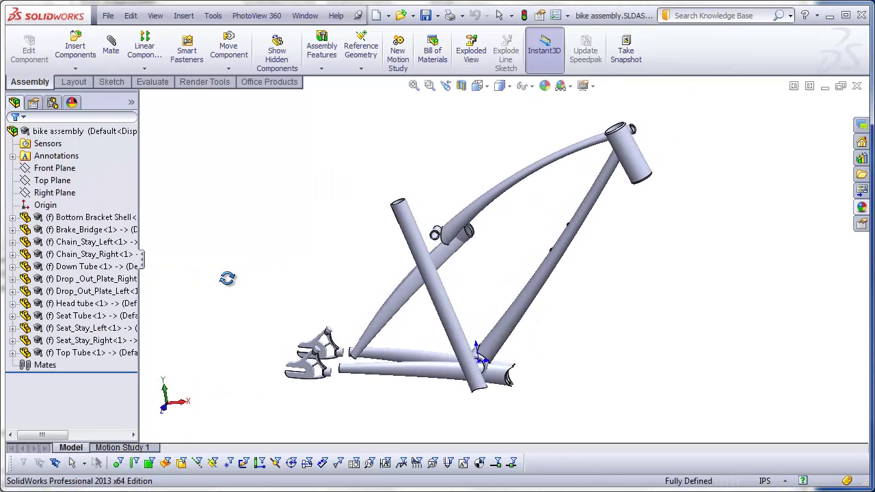
pyautogui.scroll(-5, 509, 356)
pyautogui.moveTo(484, 330); pyautogui.dragTo(481, 360, button='middle')
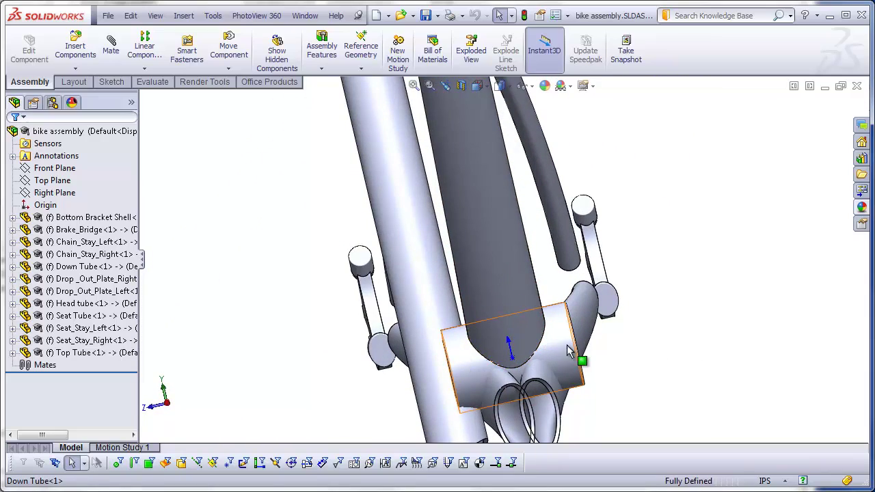
pyautogui.moveTo(568, 359); pyautogui.dragTo(549, 331, button='middle')
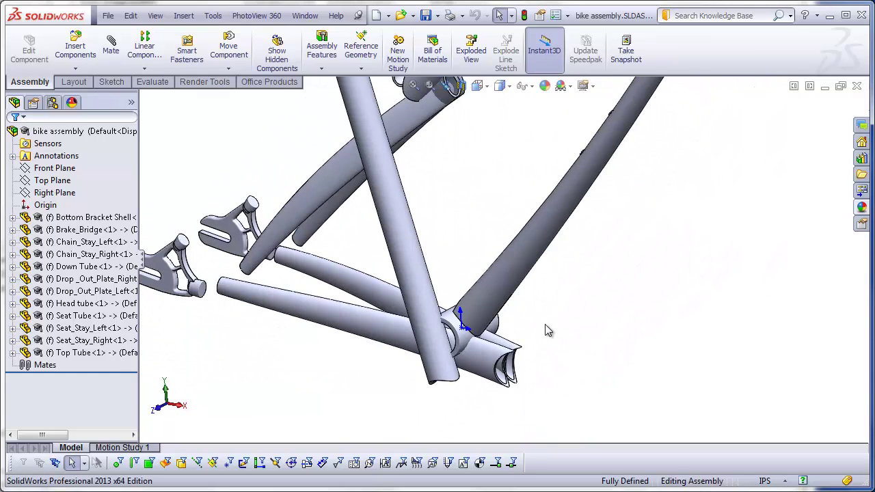
pyautogui.click(482, 345)
pyautogui.click(578, 368)
pyautogui.scroll(5, 579, 308)
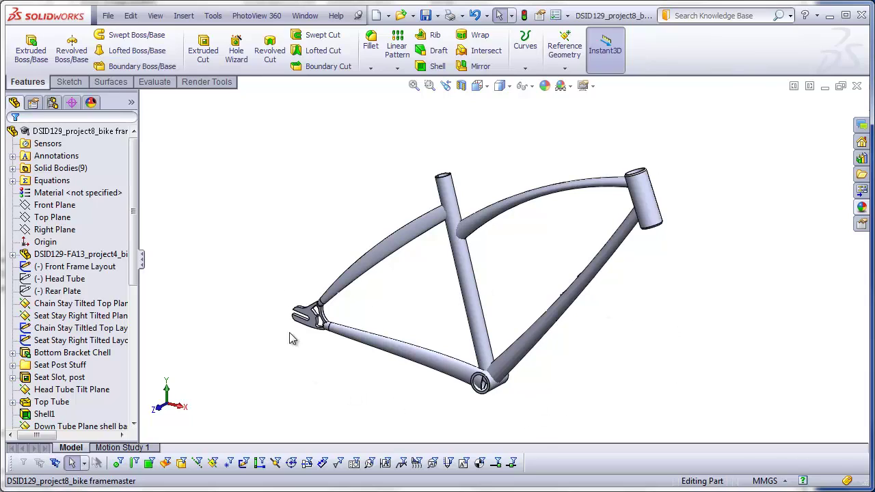
# Switch to the DSID129_project8_bike framemaster part, create a default coordinate system at its origin, and highlight the origin for comparison.
pyautogui.click(570, 68)
pyautogui.click(593, 108)
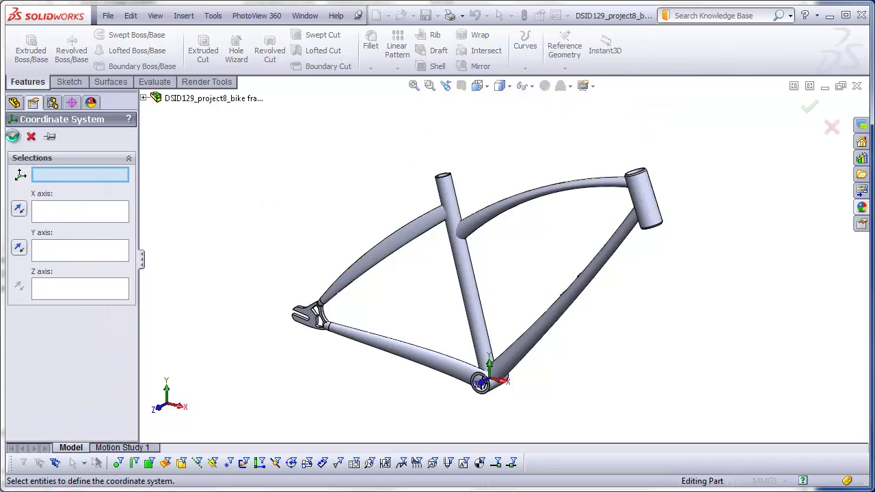
pyautogui.click(13, 136)
pyautogui.scroll(-3, 499, 403)
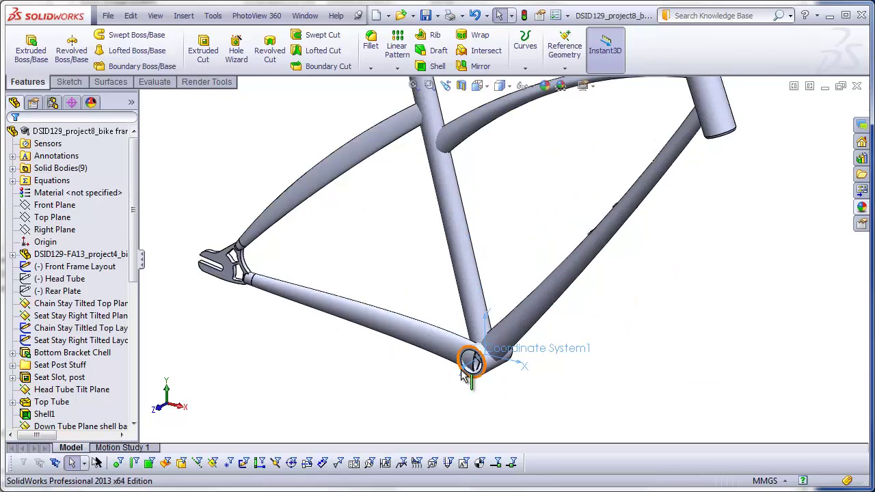
pyautogui.click(45, 242)
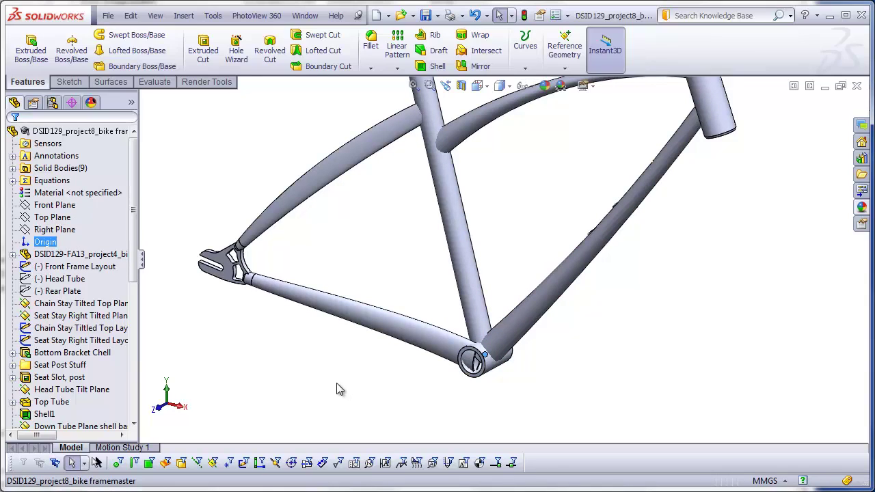
pyautogui.press('Escape')
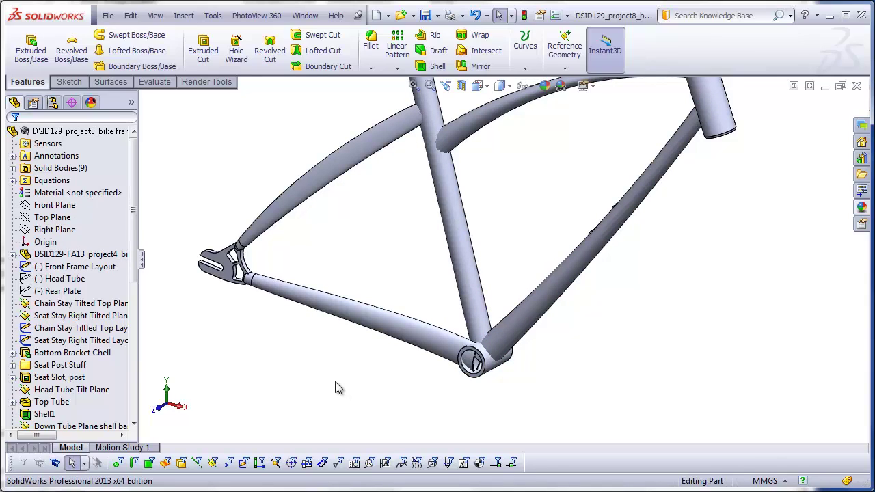
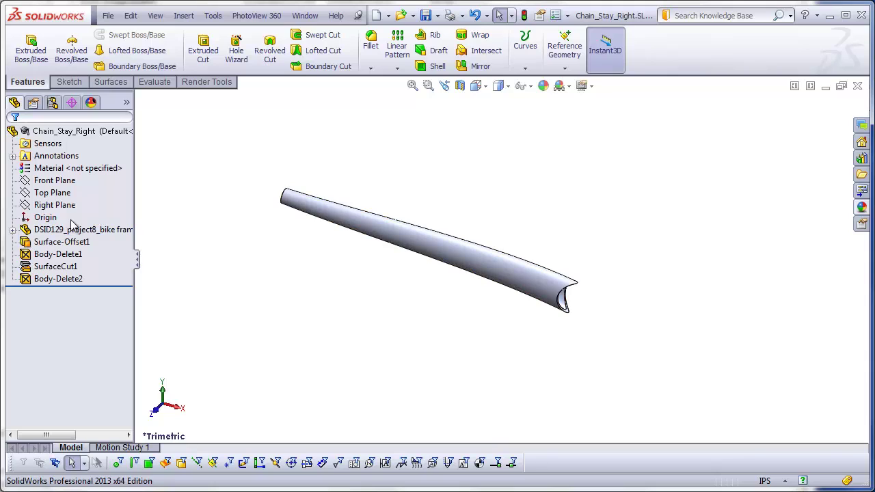
# Switch to the Chain_Stay_Right part and highlight its origin to examine its position relative to the tube.
pyautogui.click(48, 217)
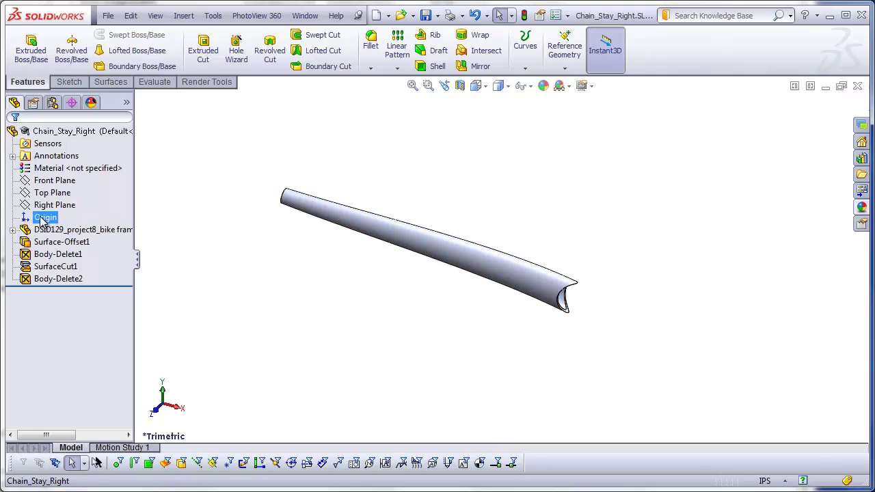
pyautogui.moveTo(262, 244); pyautogui.dragTo(248, 264, button='middle')
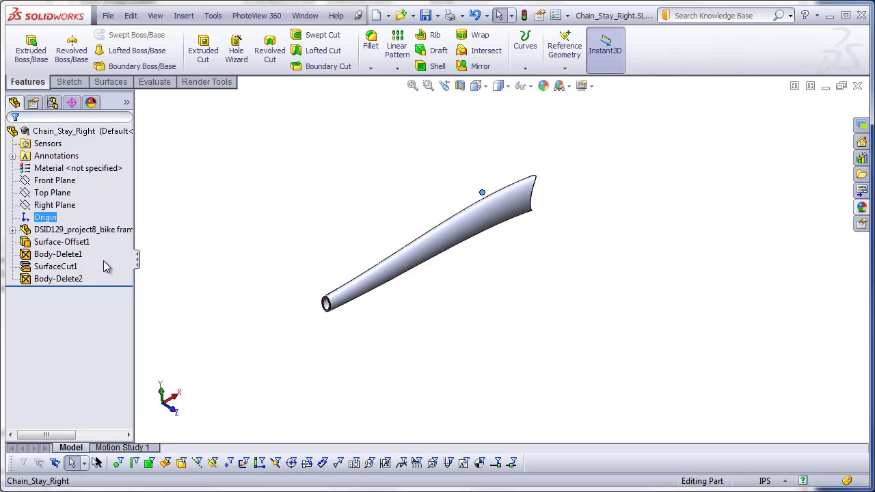
# Edit the inserted framemaster feature in Chain_Stay_Right to transfer coordinate systems as well as solid bodies, and locate the part with a Move/Copy feature.
pyautogui.rightClick(85, 235)
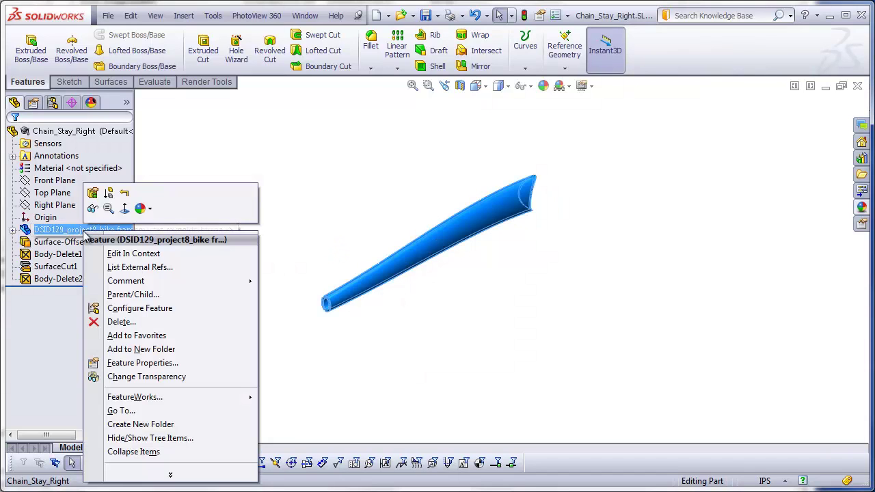
pyautogui.click(98, 196)
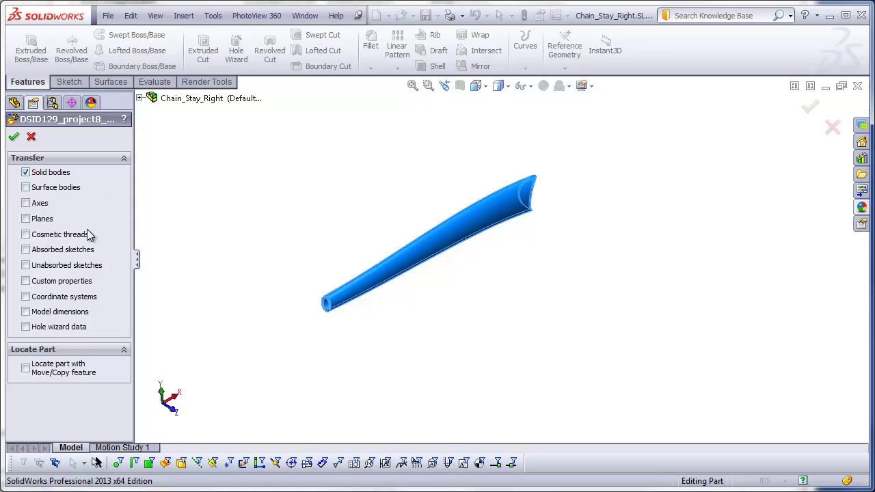
pyautogui.click(25, 296)
pyautogui.click(13, 136)
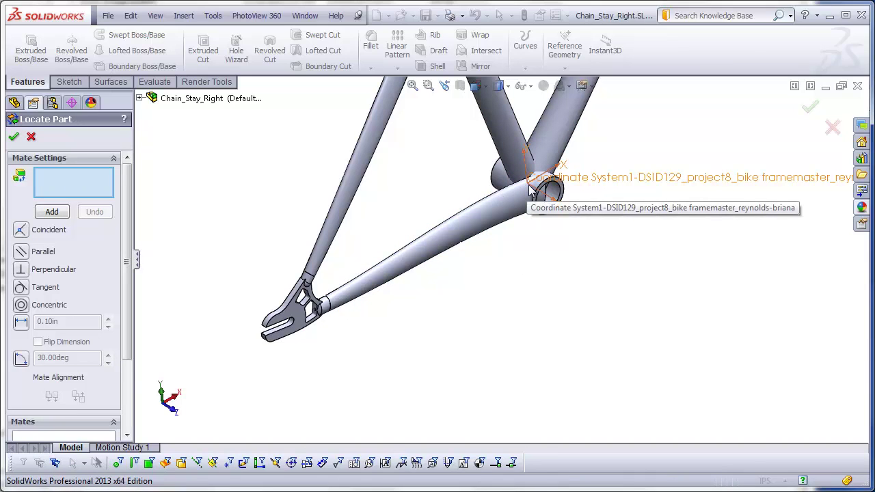
# Locate the framemaster by mating its transferred coordinate system coincident with the Chain_Stay_Right origin, leaving Align axes off.
pyautogui.moveTo(533, 192); pyautogui.dragTo(561, 126)
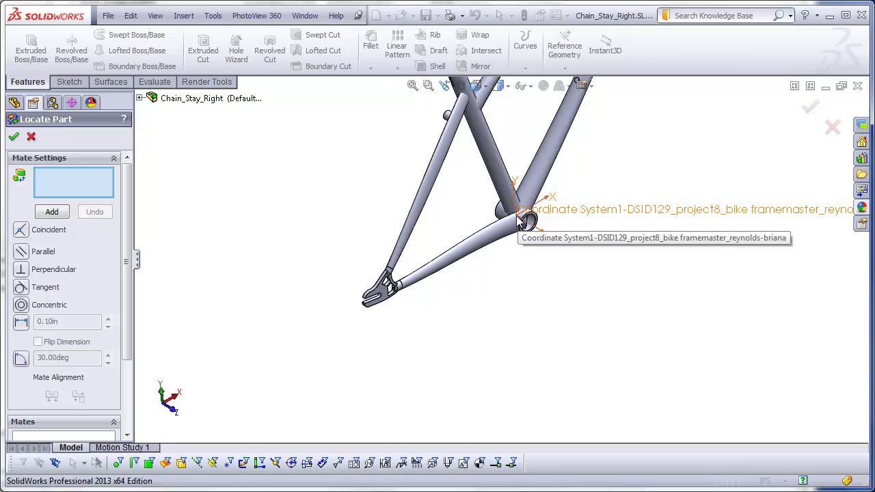
pyautogui.click(140, 97)
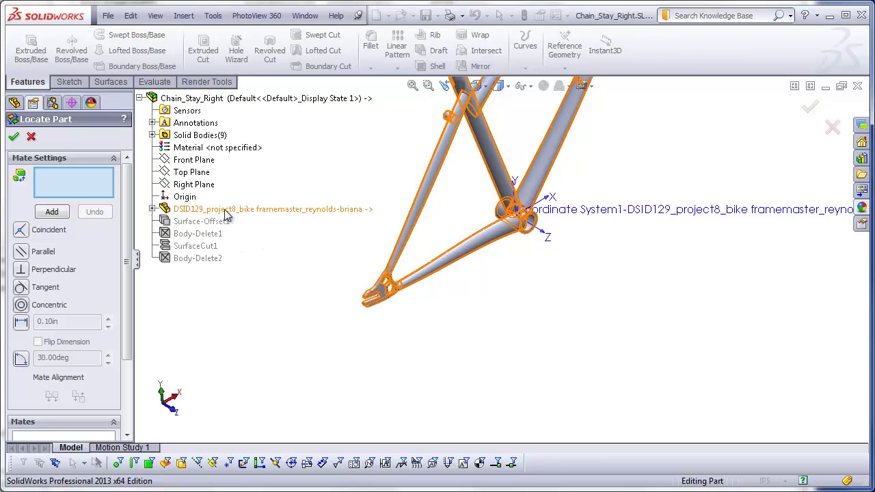
pyautogui.click(152, 209)
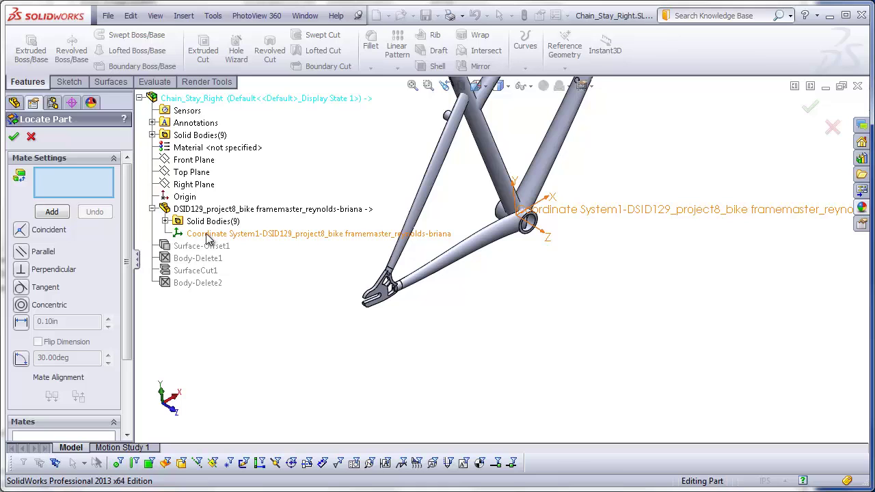
pyautogui.click(209, 234)
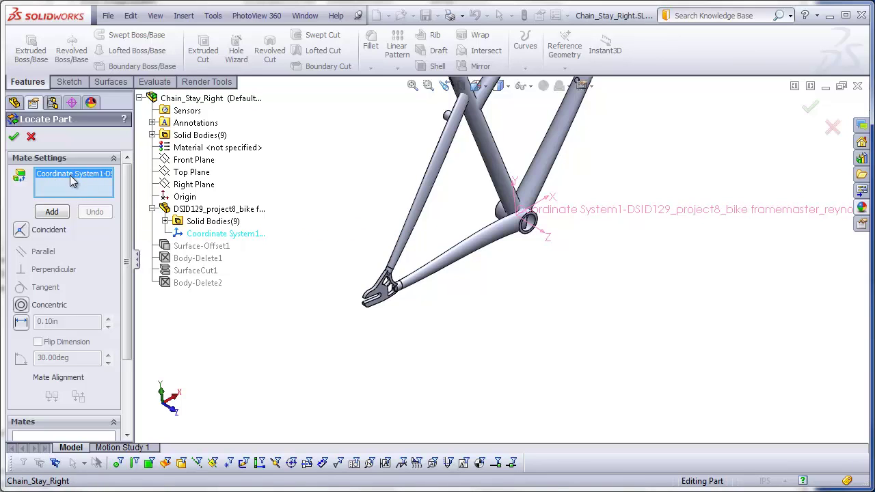
pyautogui.click(185, 198)
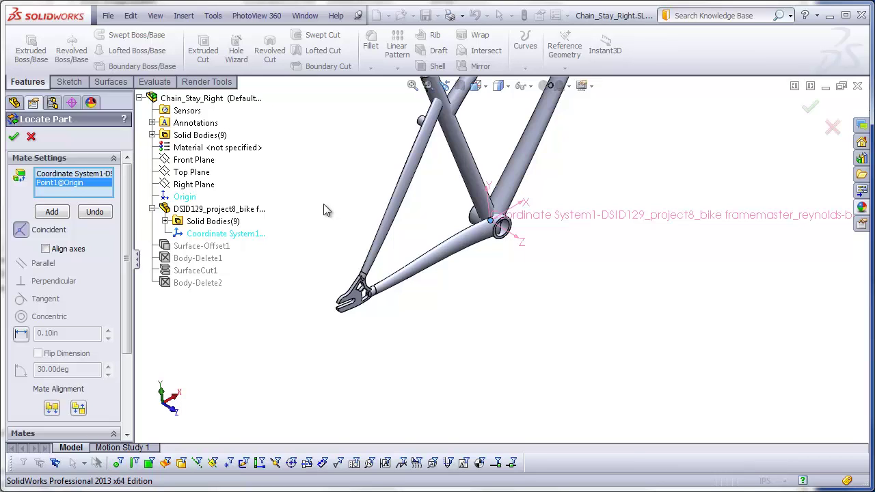
pyautogui.click(14, 137)
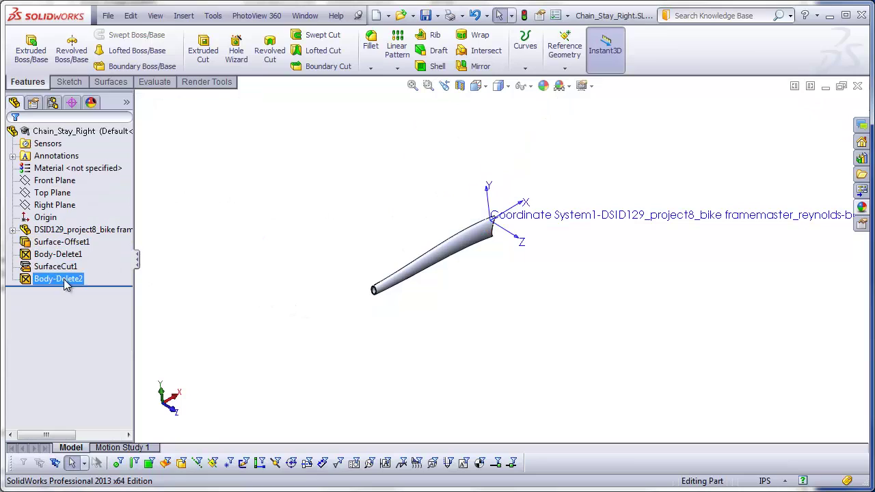
pyautogui.click(85, 244)
pyautogui.click(258, 276)
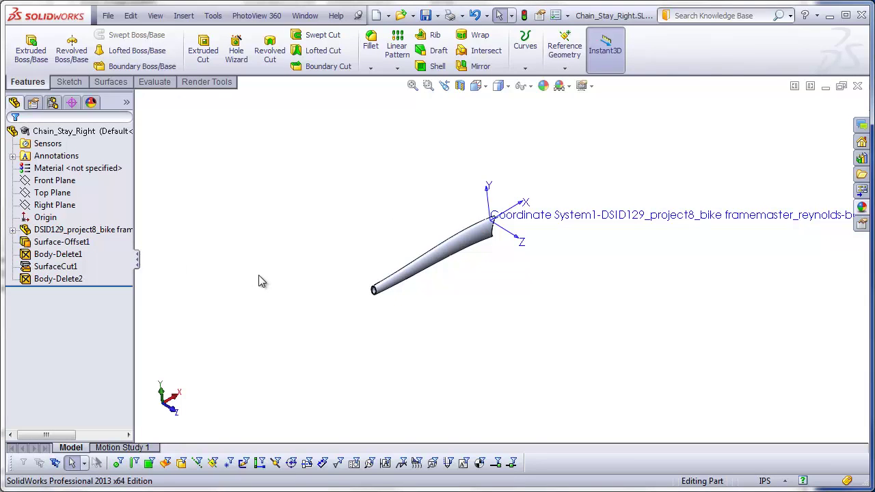
# Return to the bike assembly and examine how the right chain stay lines up with the bottom bracket shell and neighbouring tubes.
pyautogui.hotkey('ctrl', 'Tab')
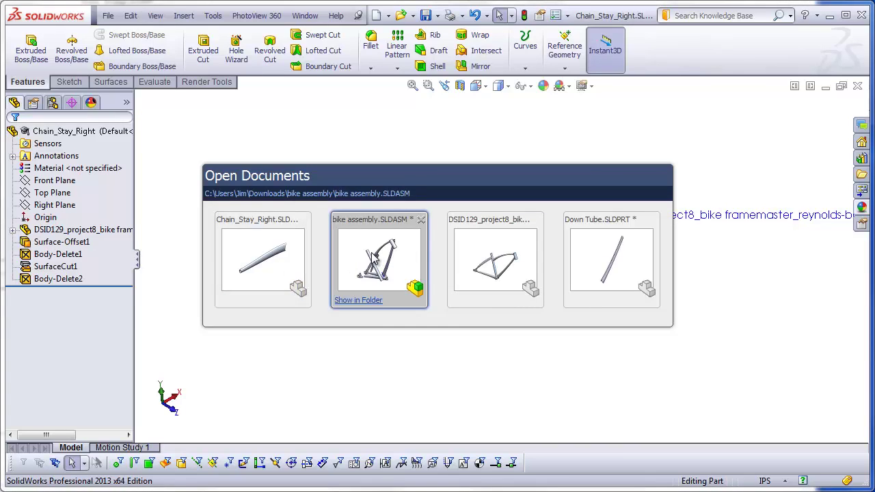
pyautogui.click(373, 259)
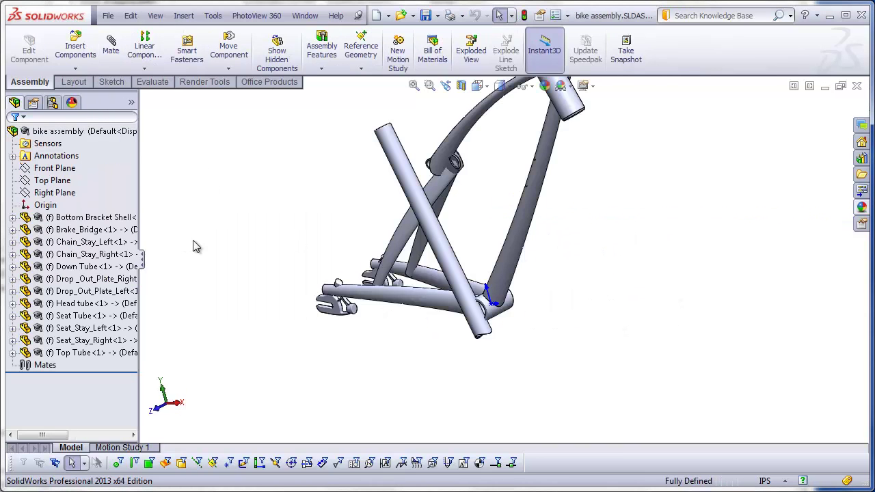
pyautogui.moveTo(219, 254); pyautogui.dragTo(453, 296, button='middle')
pyautogui.scroll(-3, 434, 291)
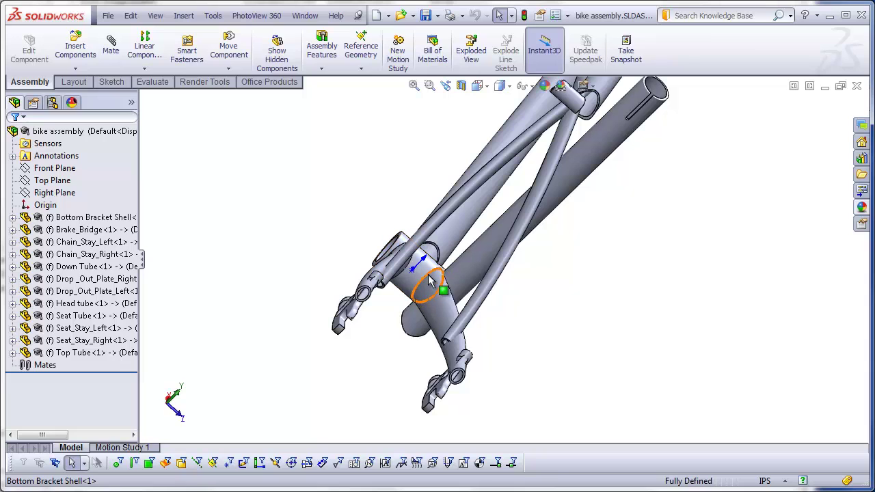
pyautogui.moveTo(425, 282); pyautogui.dragTo(335, 277, button='middle')
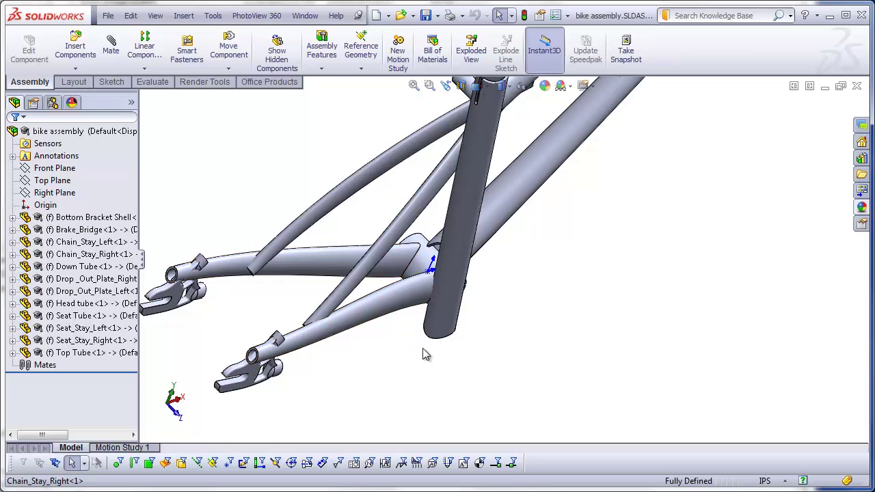
pyautogui.scroll(5, 411, 362)
pyautogui.moveTo(411, 362); pyautogui.dragTo(376, 338, button='middle')
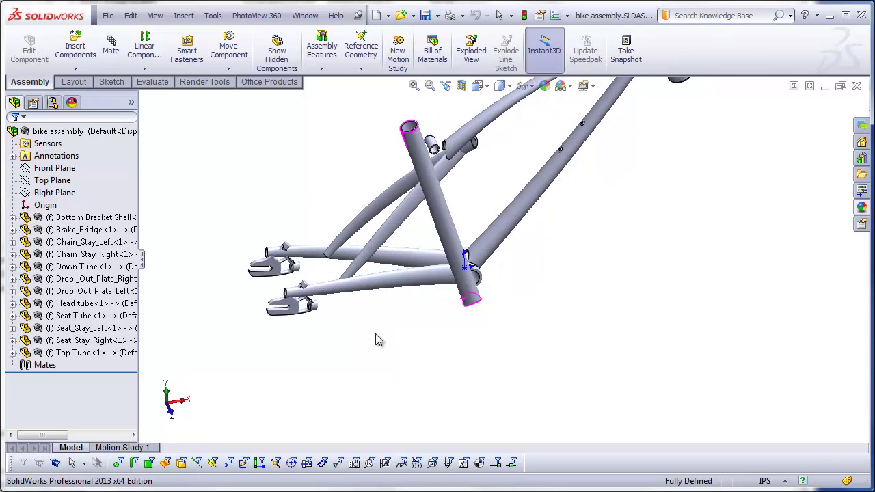